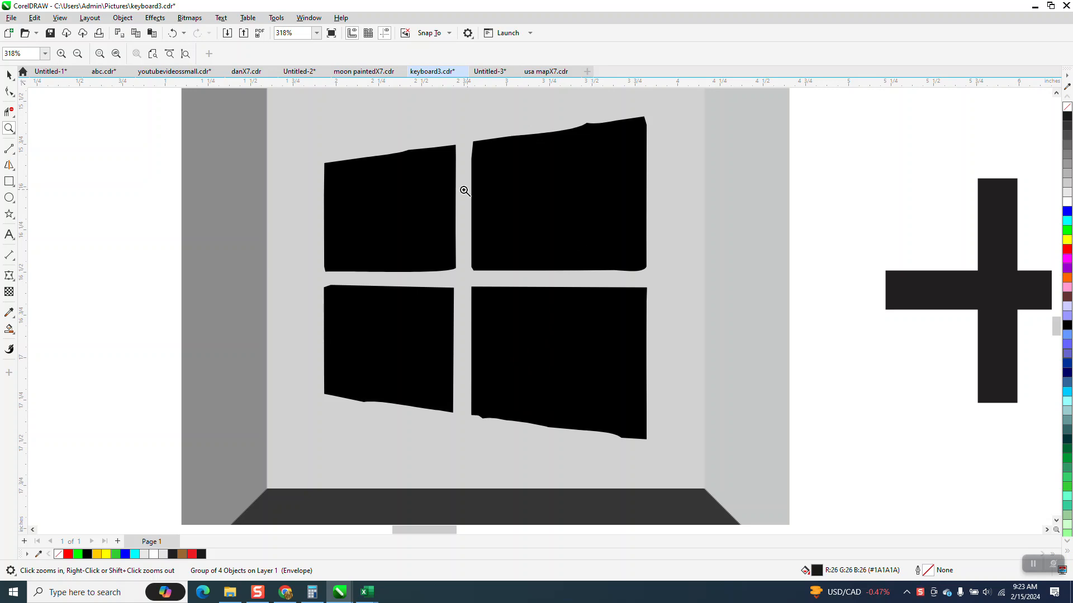
Draw a square about 3.45 inches wide beside the lower Windows key, fill it light gray and remove its outline
right_click(416, 198)
right_click(415, 195)
left_click_drag(361, 341, 551, 486)
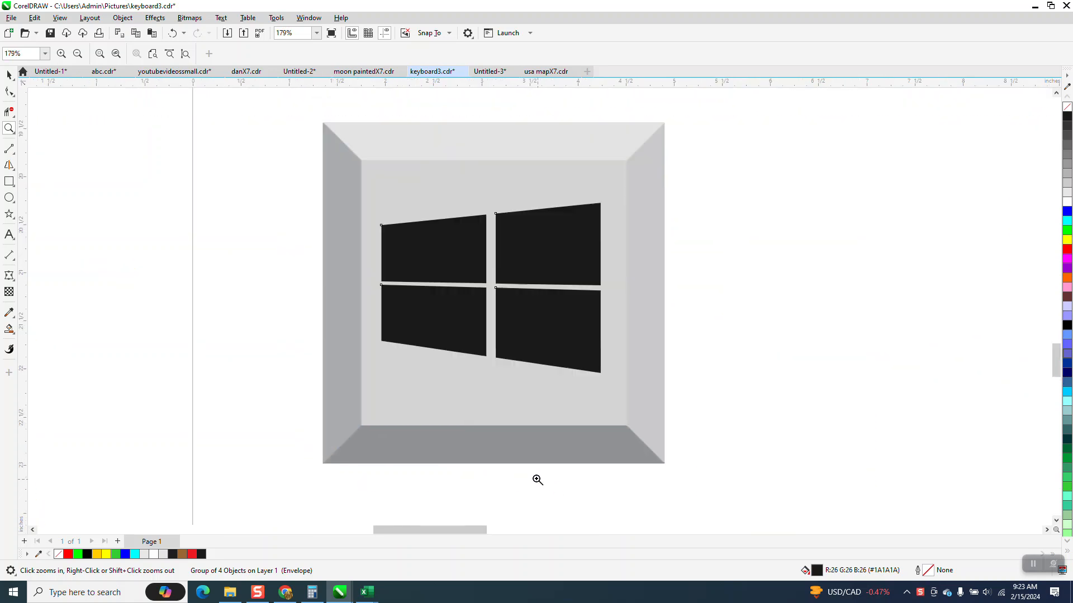
right_click(414, 280)
left_click(9, 181)
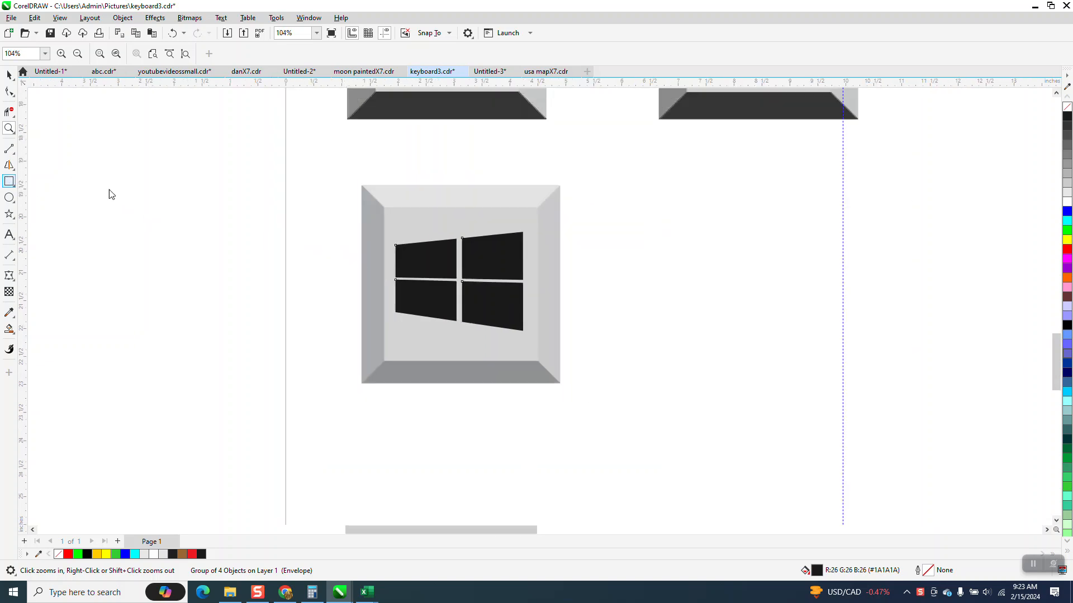
left_click_drag(843, 181, 650, 373)
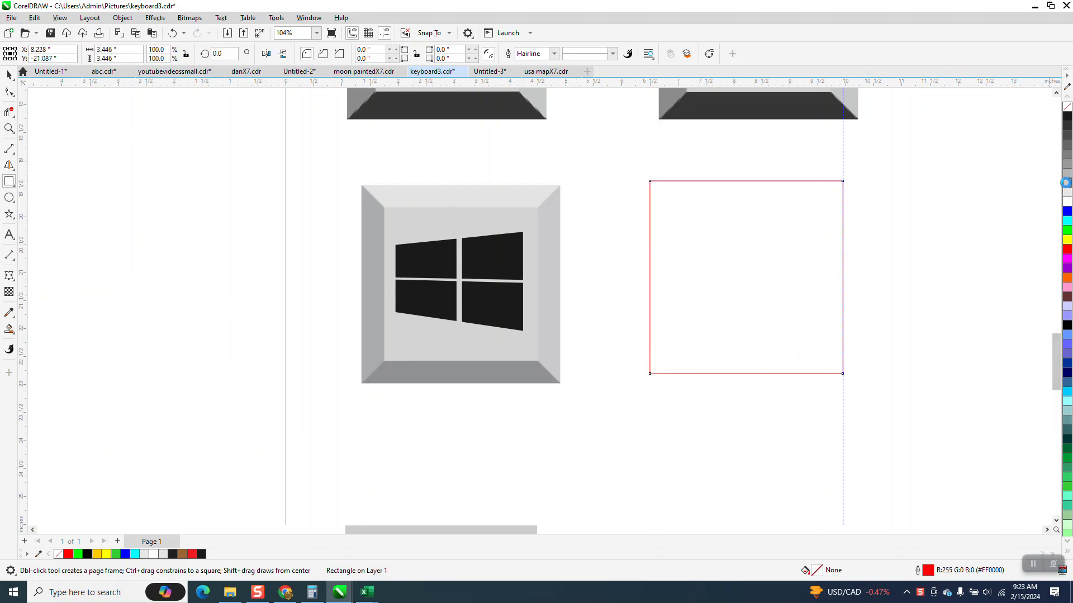
left_click(1067, 184)
right_click(1067, 106)
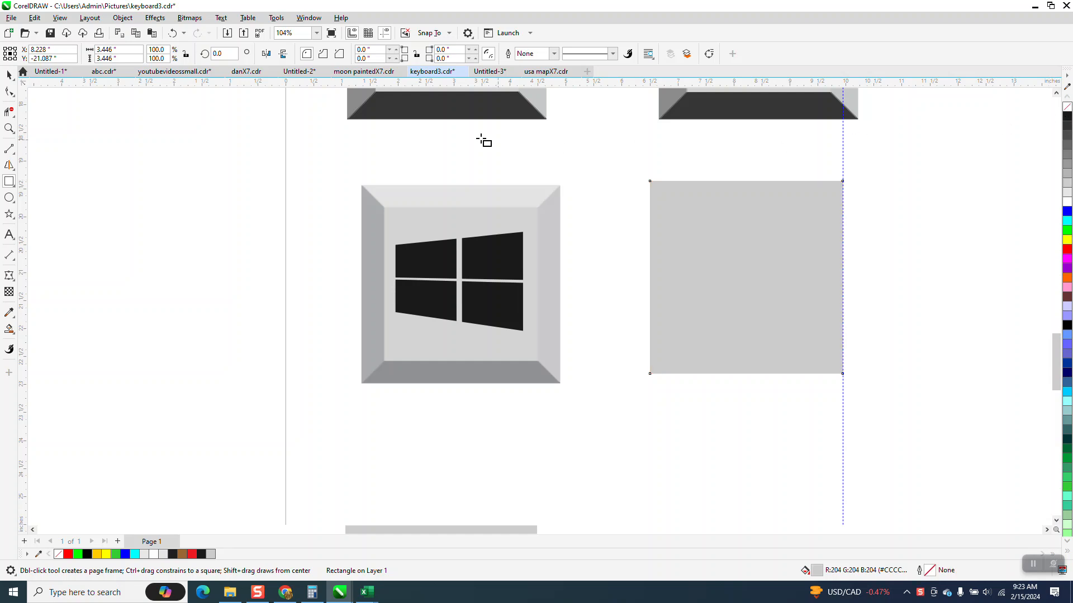
Apply a soft-edge bevel with a 0.4-inch distance to the gray square
left_click(151, 18)
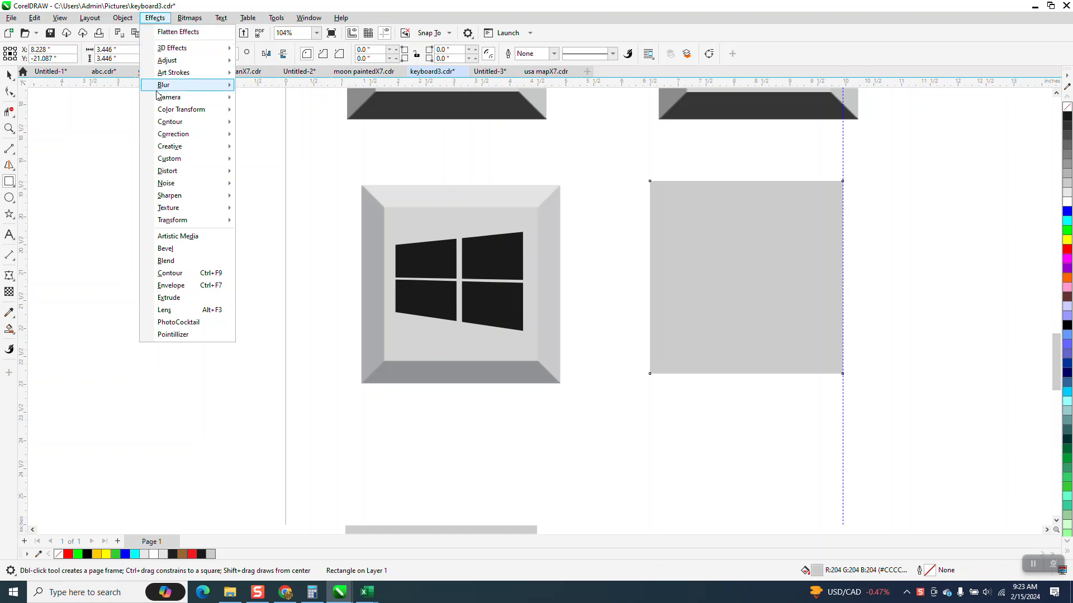
left_click(166, 249)
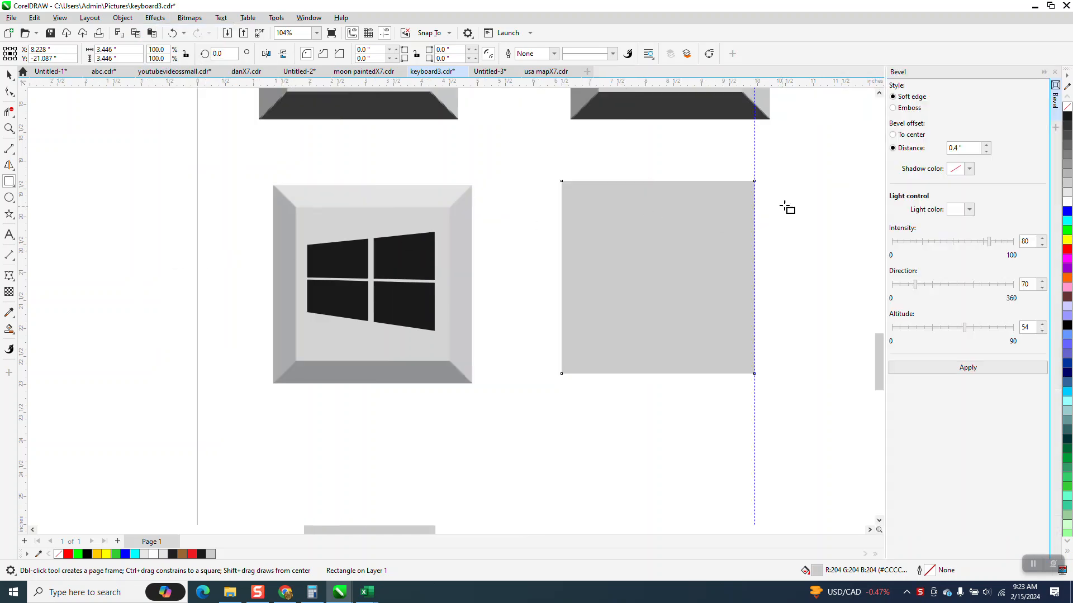
left_click(976, 370)
left_click(9, 75)
left_click(472, 169)
Try enlarging the bevelled square to about 8.64 inches and undo the resize
left_click_drag(789, 381, 806, 414)
scroll(749, 354, "down", 4)
left_click_drag(722, 340, 807, 424)
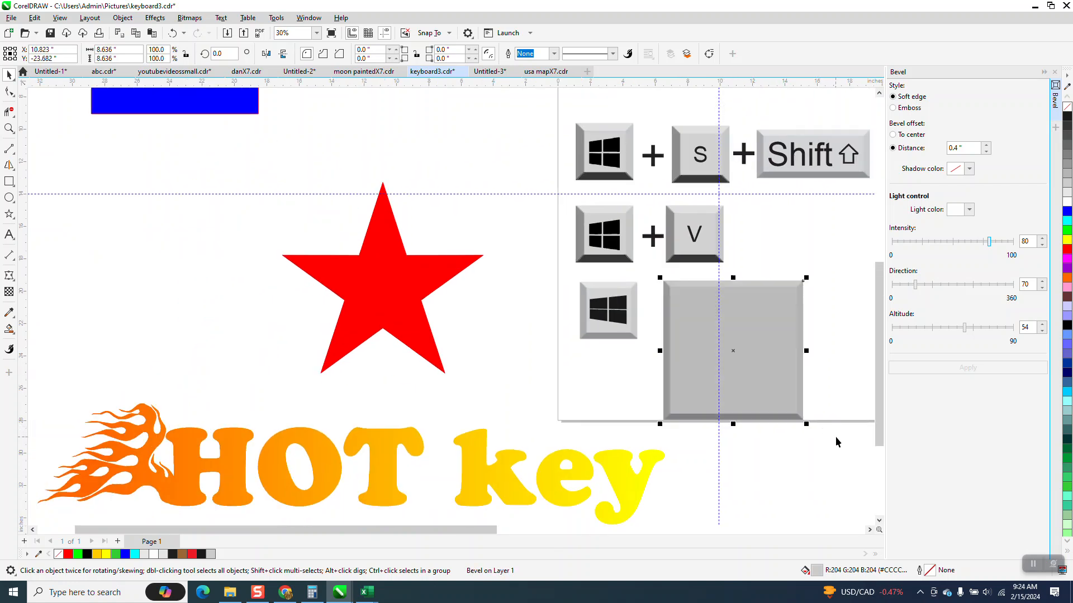
left_click(173, 33)
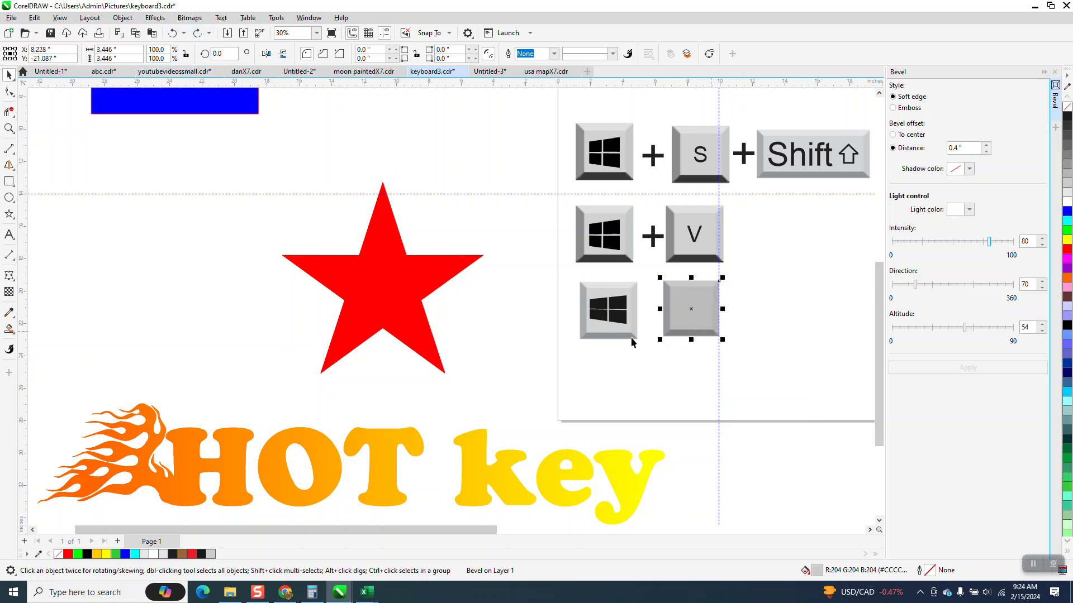
left_click(9, 128)
left_click_drag(652, 269, 804, 384)
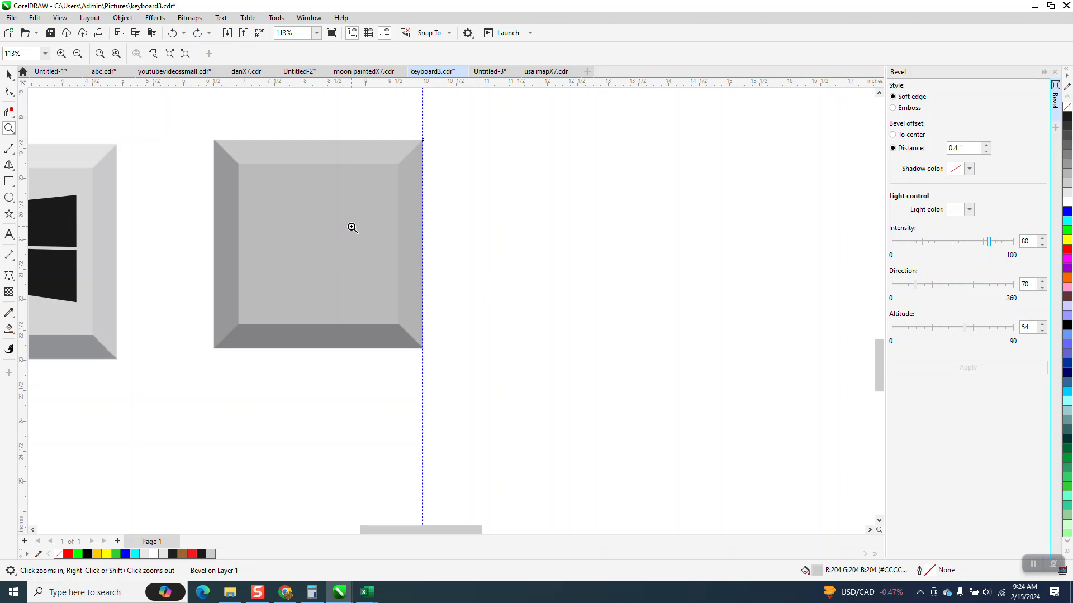
scroll(347, 237, "down", 1)
scroll(216, 222, "down", 1)
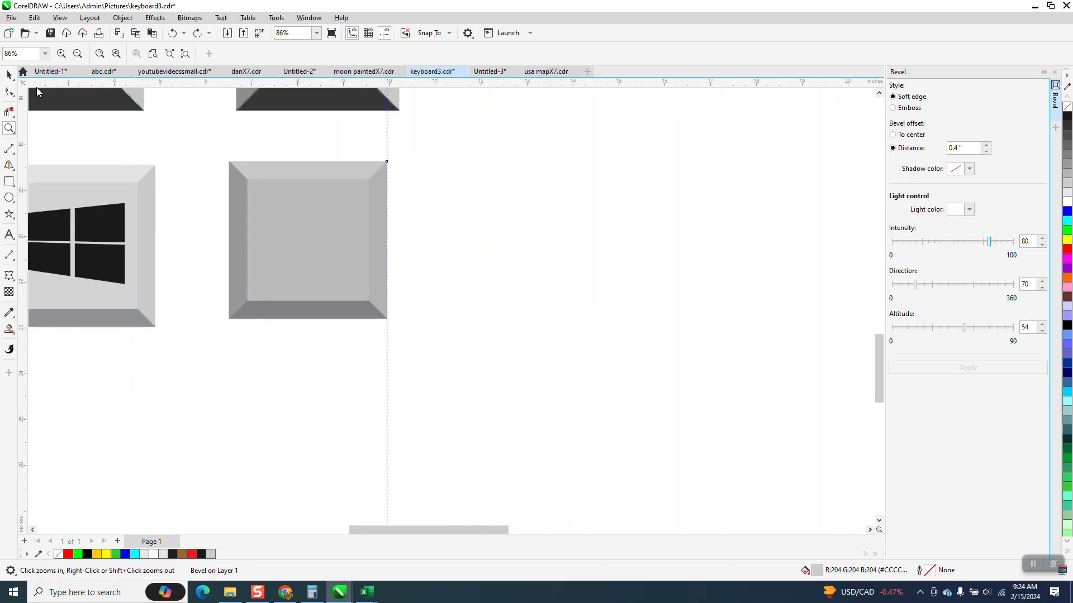
left_click(10, 75)
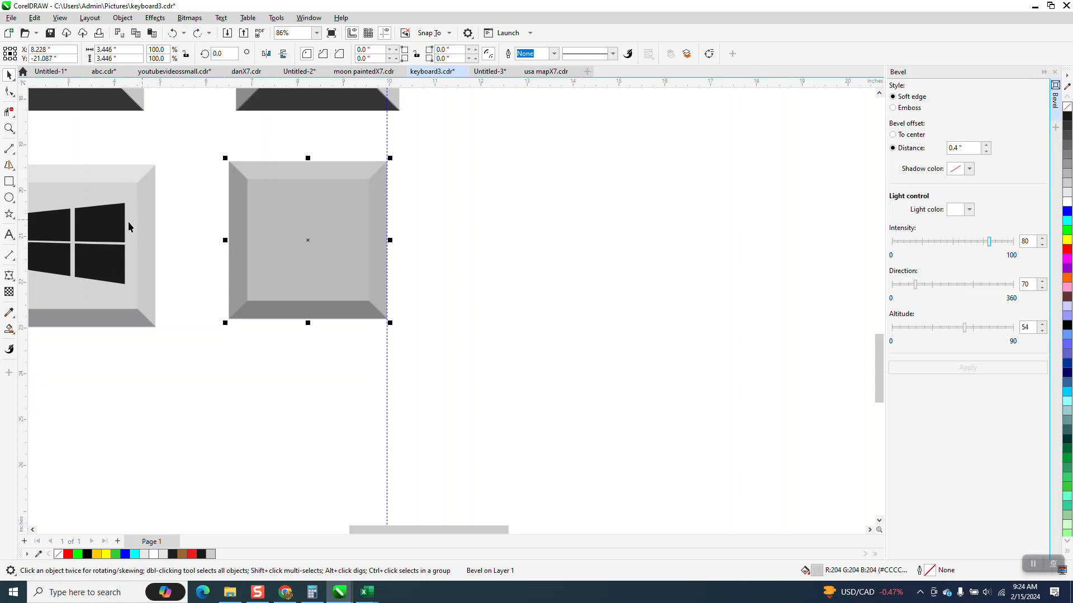
scroll(182, 253, "down", 2)
left_click(138, 160)
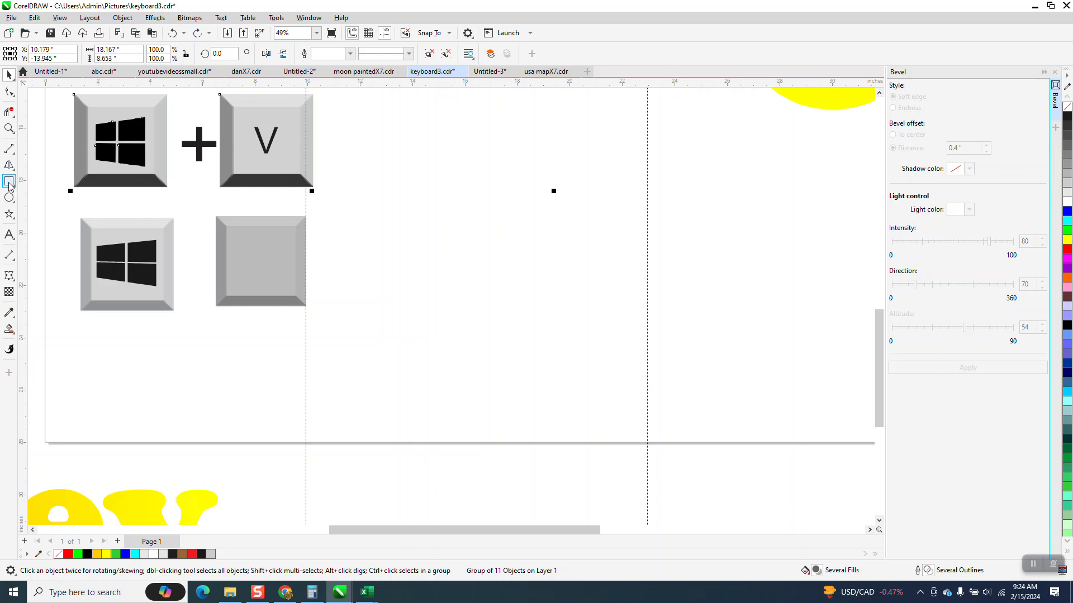
Draw a rectangle 1 inch wide and about 0.56 inch tall beside the bevelled square, filled near-black (#1A1A1A) without an outline
left_click(9, 130)
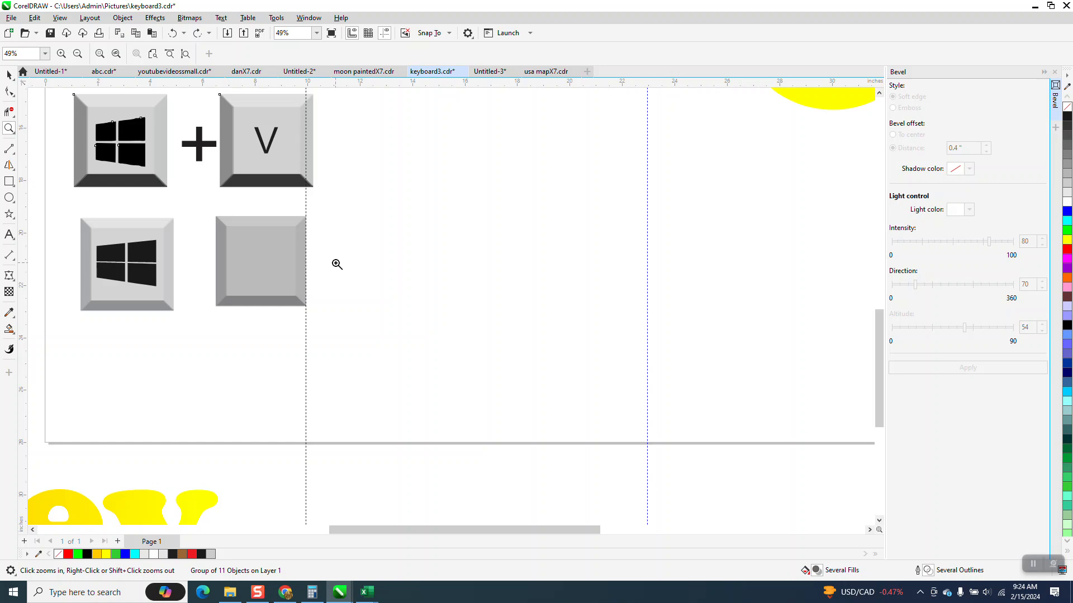
left_click(9, 181)
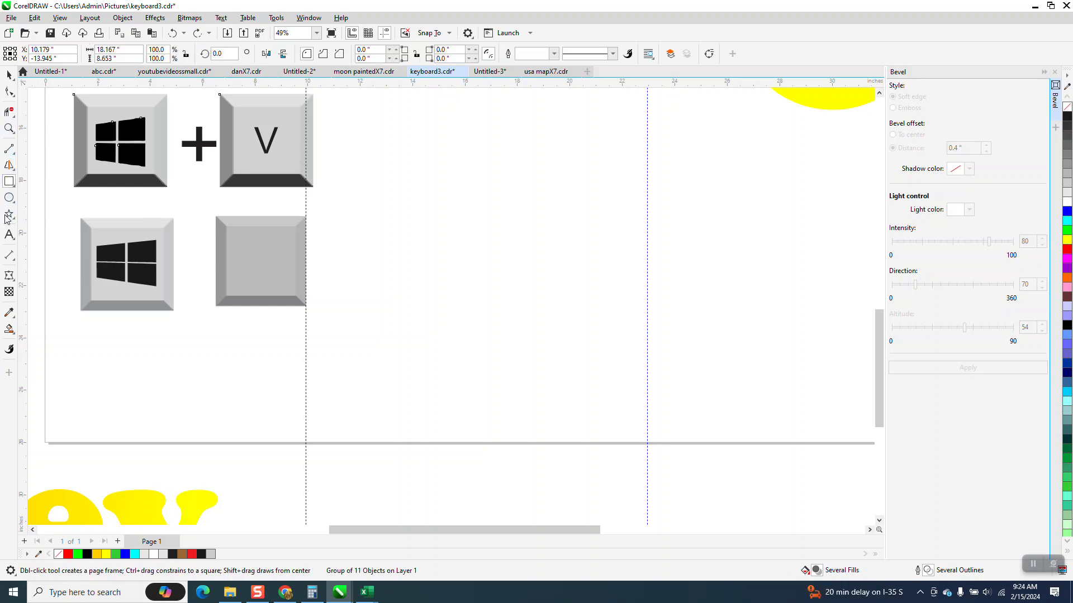
left_click(9, 129)
left_click_drag(321, 225, 553, 357)
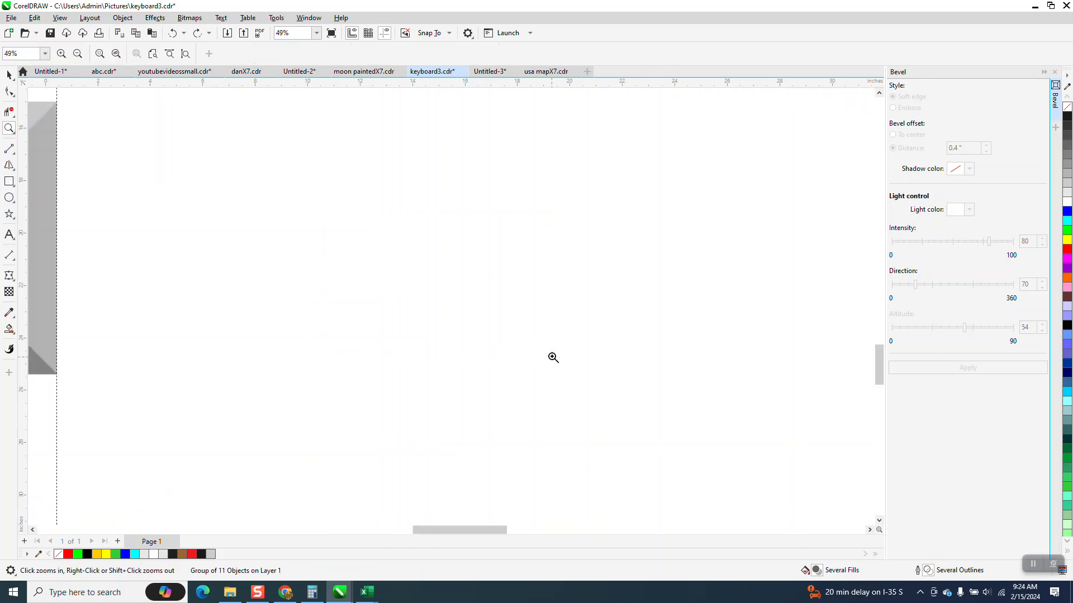
left_click(9, 181)
left_click_drag(203, 182, 280, 226)
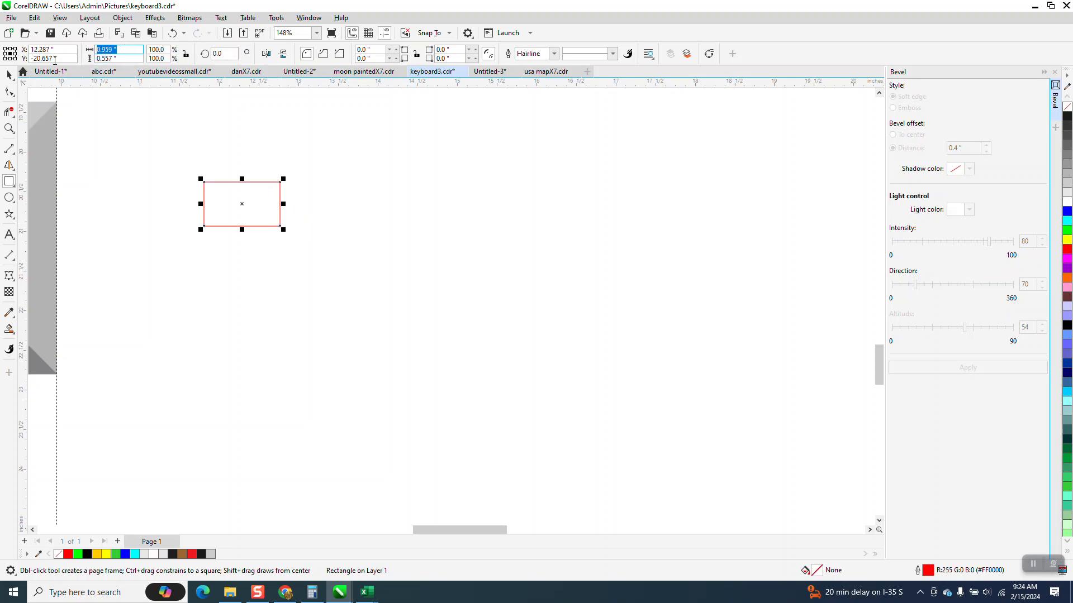
type("1")
key("Return")
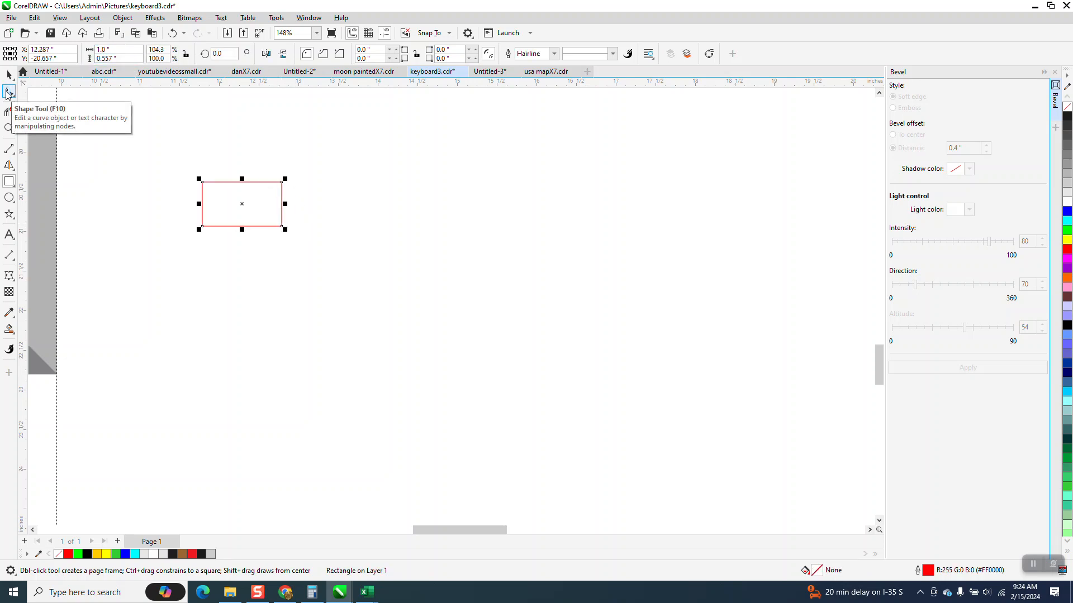
left_click(1067, 116)
right_click(1066, 107)
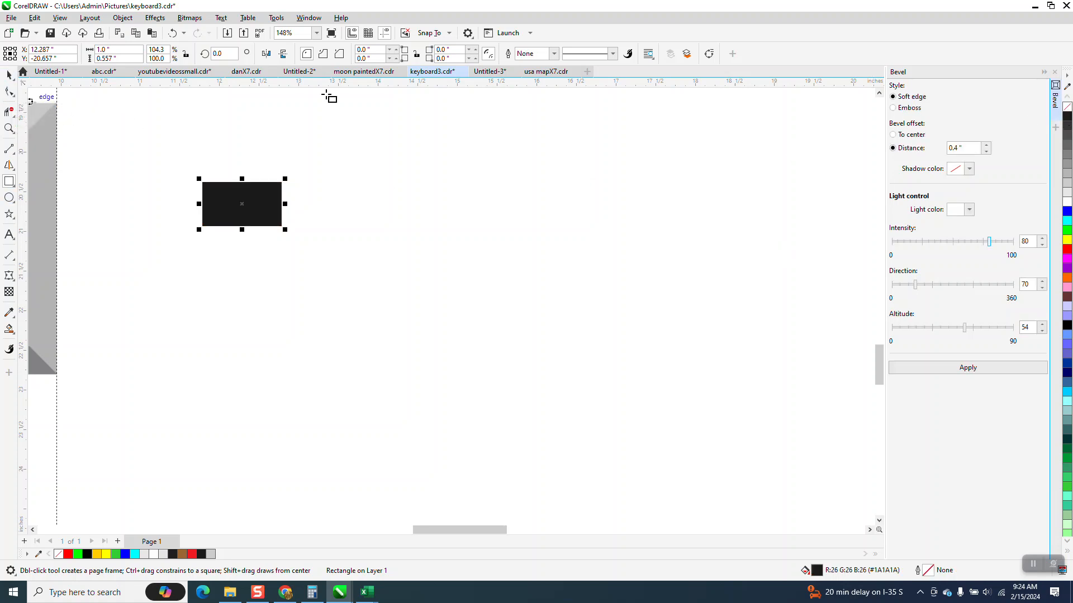
Duplicate the dark rectangle to its right using a 1.1-inch nudge distance, and copy the pair directly below to form a two-by-two grid
left_click(9, 75)
left_click(469, 115)
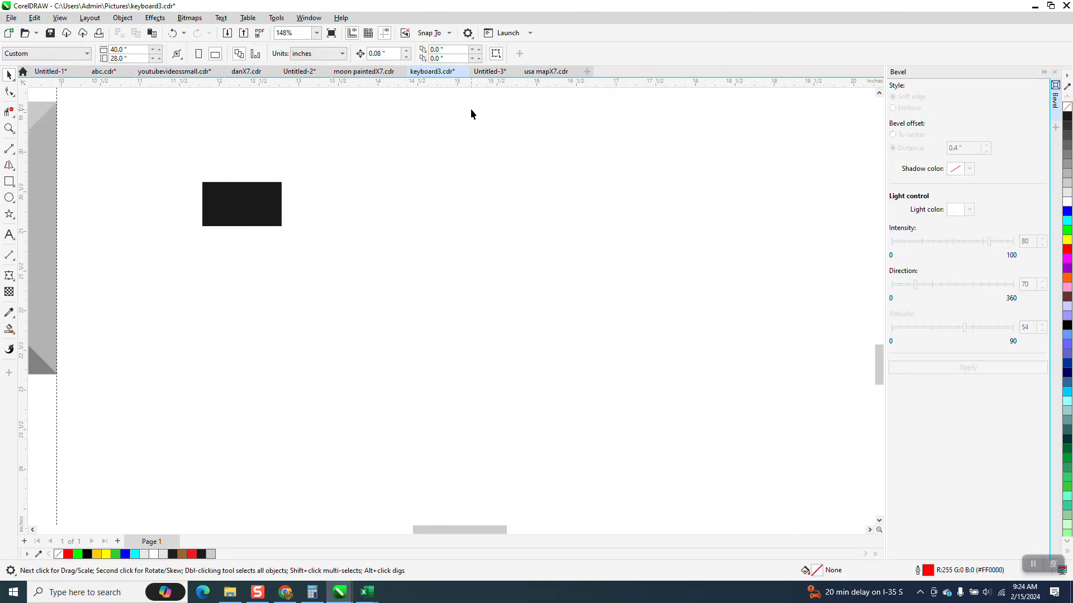
left_click_drag(389, 56, 365, 59)
type("1.1")
left_click(271, 208)
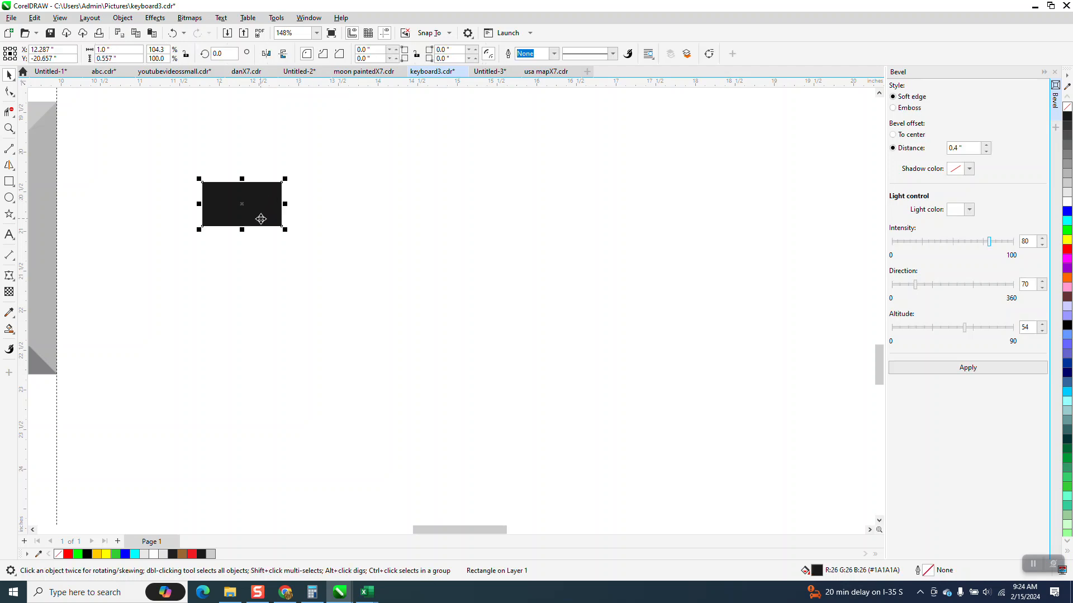
key("ctrl+d")
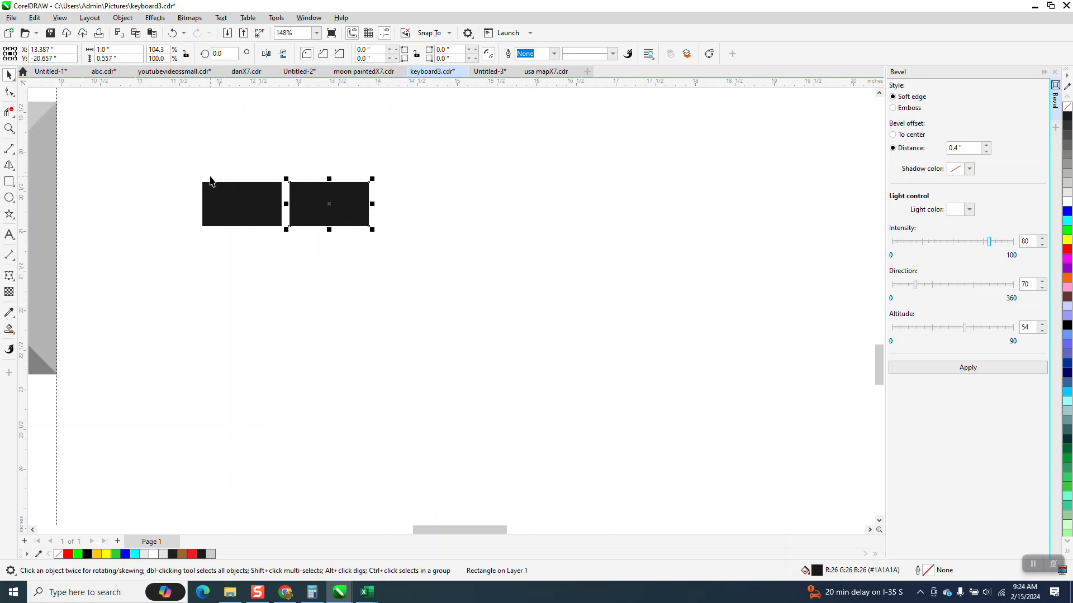
left_click_drag(193, 179, 402, 264)
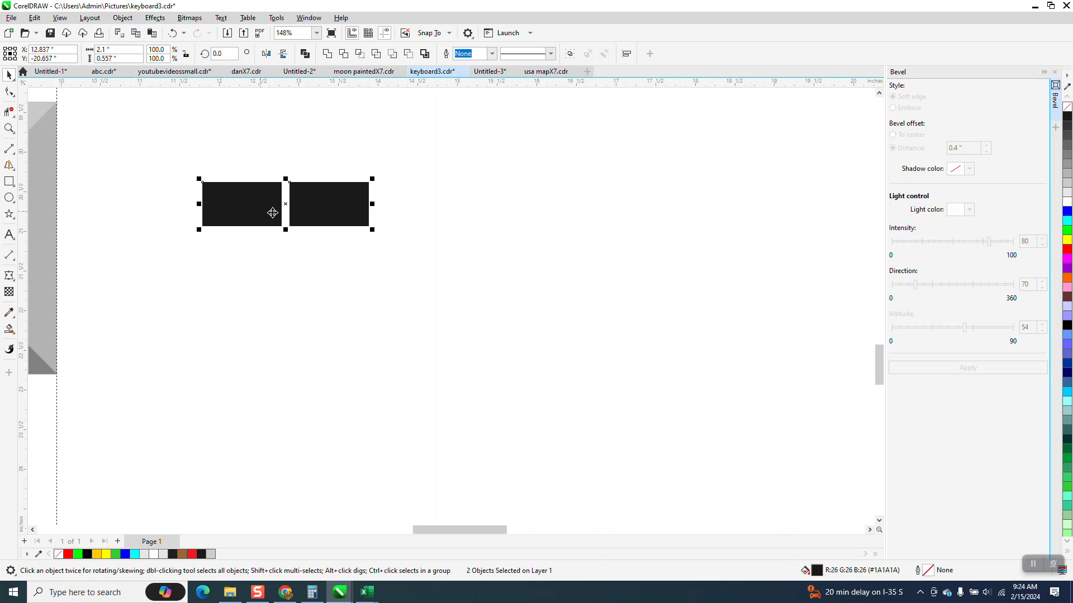
left_click_drag(286, 205, 283, 255)
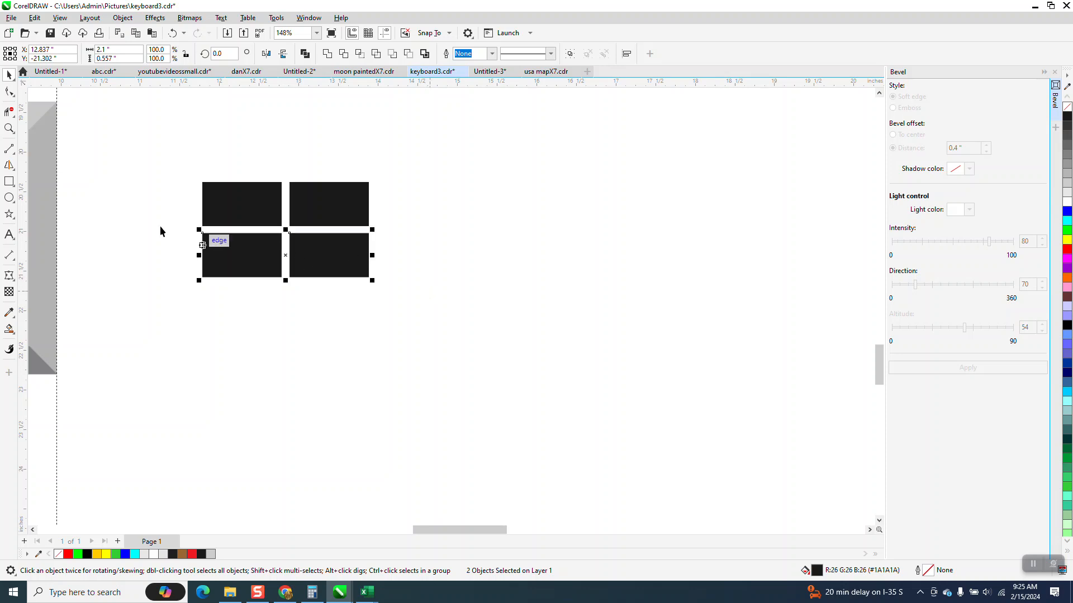
Set the nudge distance to 0.01 inch and nudge the right-hand column of rectangles left by 0.06 inch to narrow the gap
left_click(9, 128)
left_click_drag(160, 164, 478, 332)
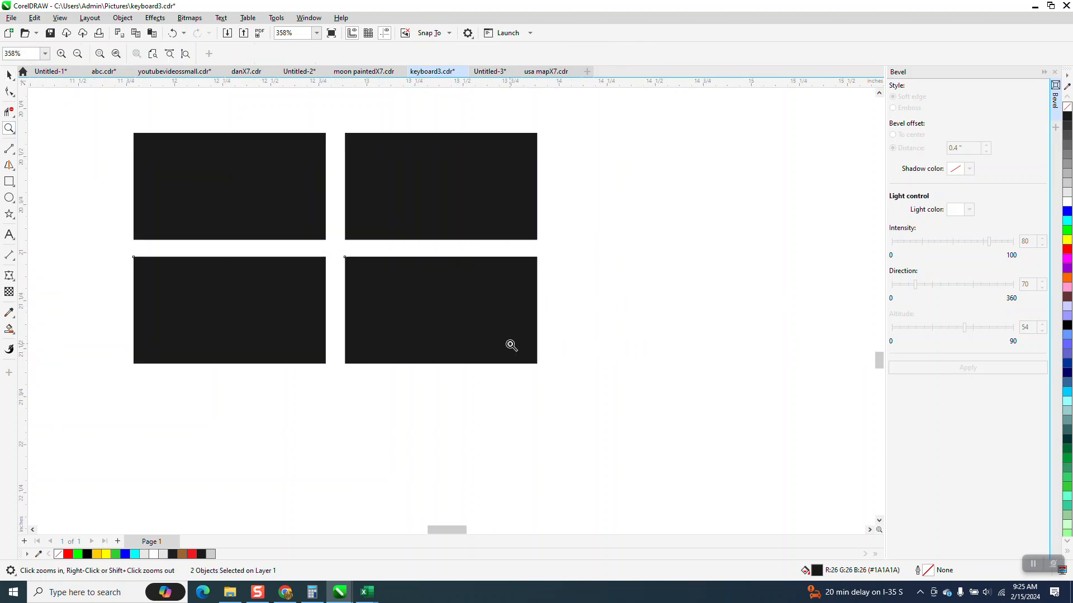
left_click(10, 75)
left_click(62, 97)
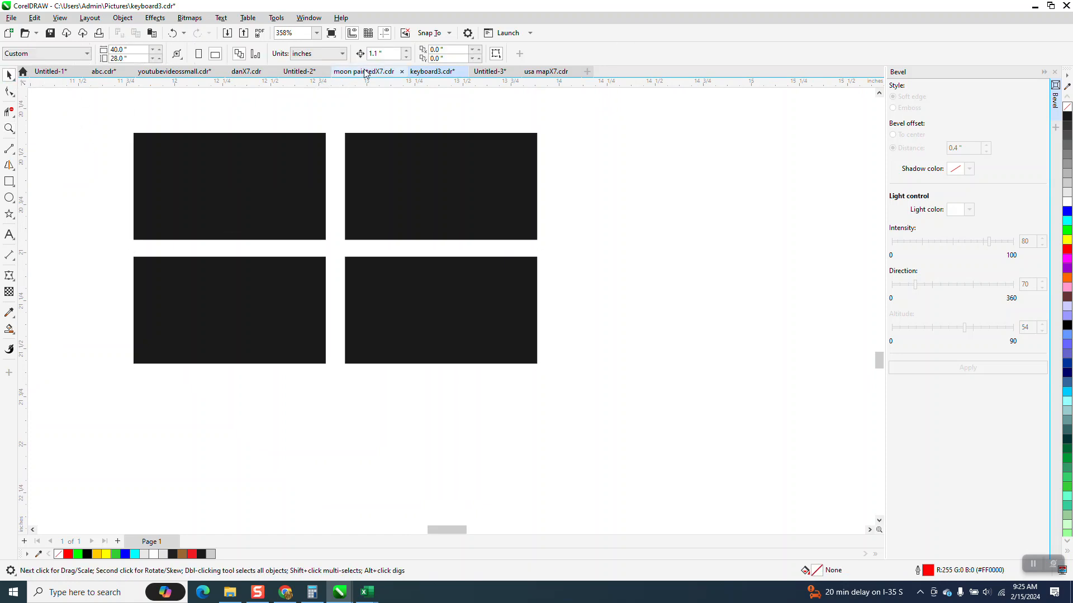
double_click(389, 53)
key("BackSpace")
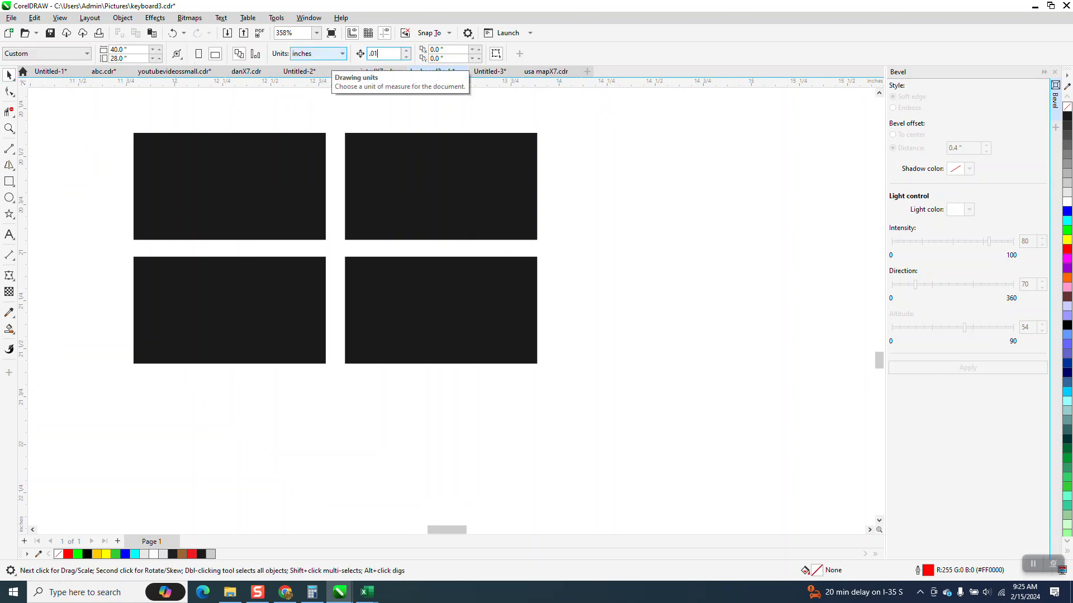
left_click(429, 148)
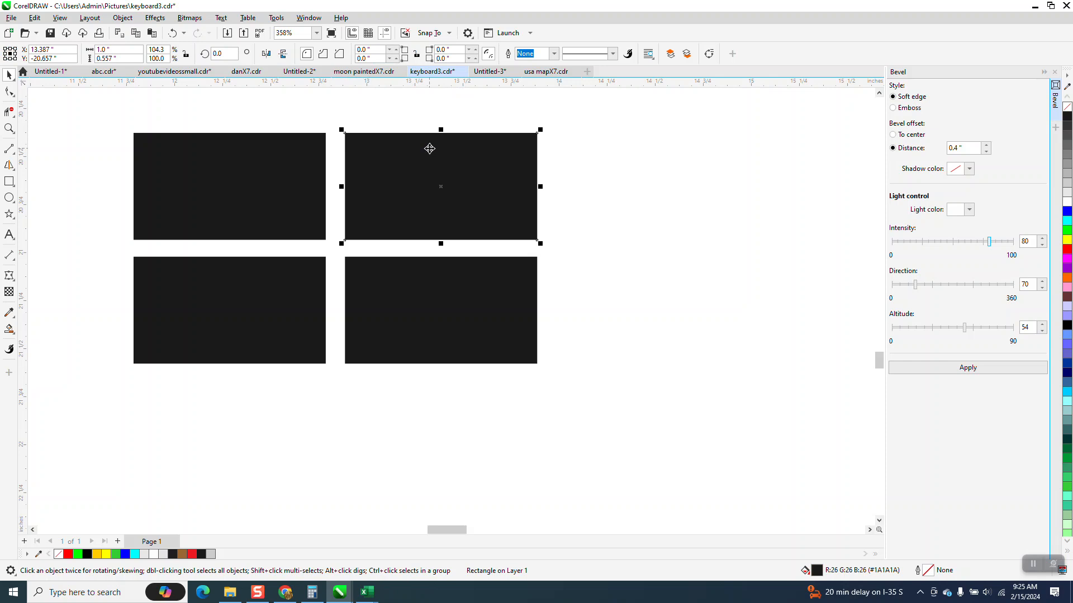
left_click_drag(335, 116, 586, 410)
key("Left")
key("Left")
key("Left")
key("Left")
key("Left")
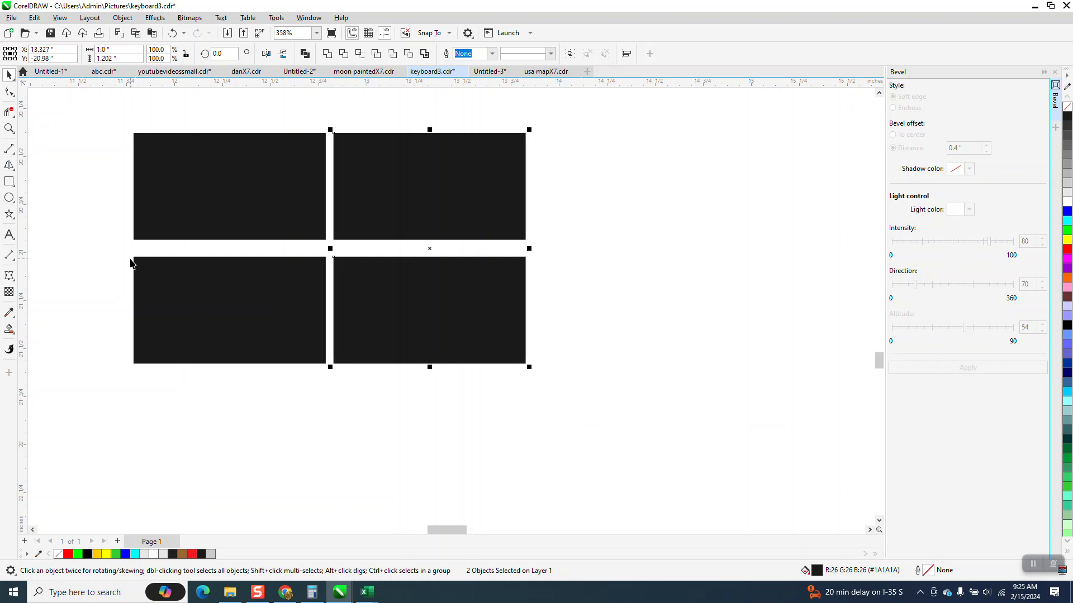
Nudge the bottom row of rectangles up by 0.05 inch to narrow the horizontal gap
left_click_drag(126, 252, 584, 416)
key("Up")
key("Up")
key("Up")
key("Up")
key("Up")
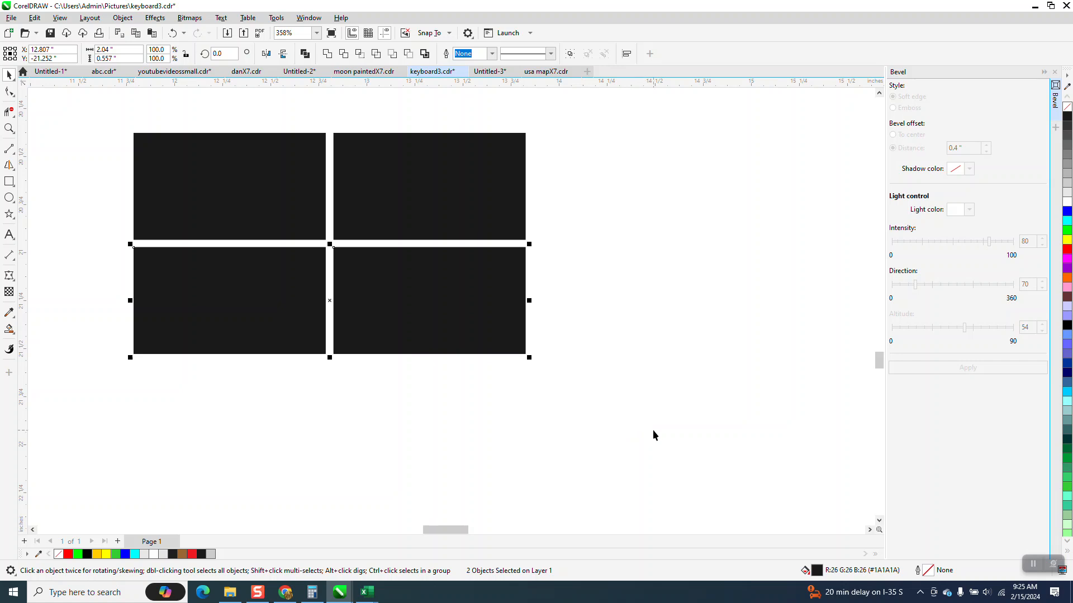
Select all four rectangles and narrow them together to an overall width of about 1.54 inches
scroll(653, 430, "down", 1)
scroll(346, 258, "down", 4)
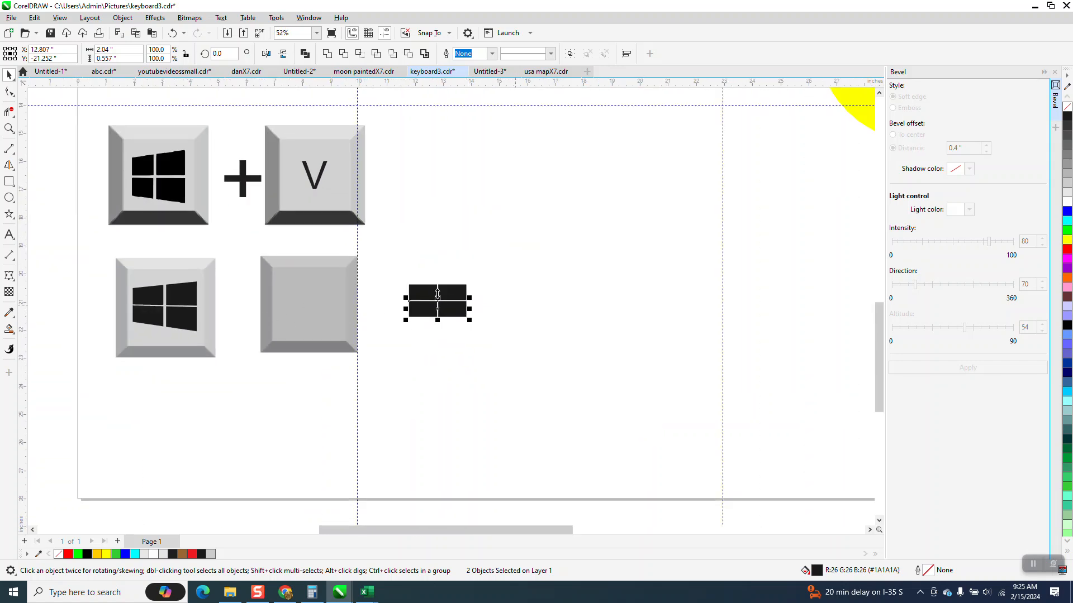
left_click_drag(398, 272, 500, 333)
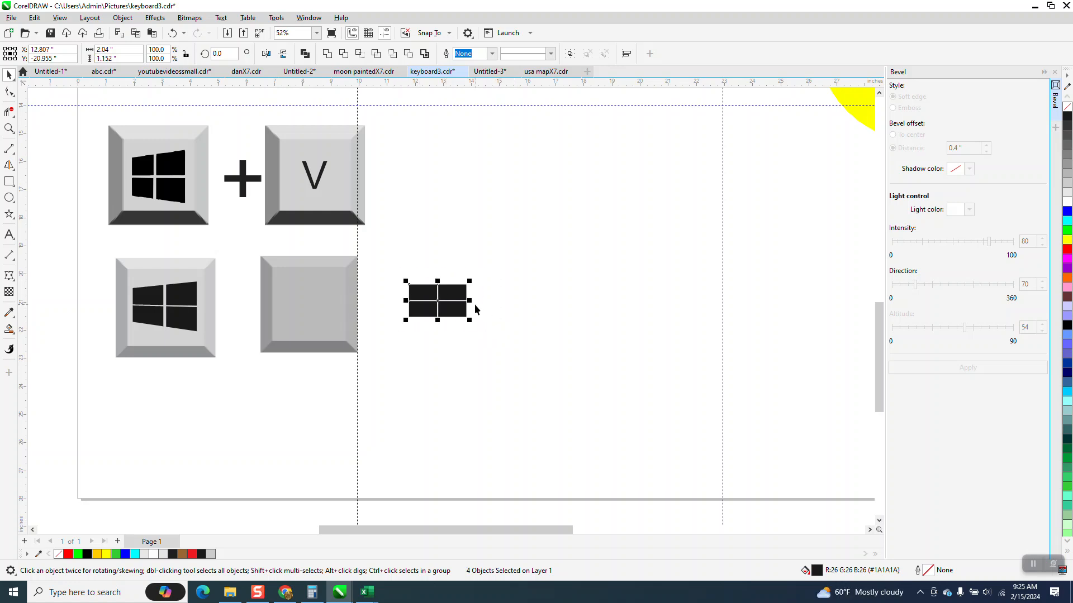
left_click_drag(471, 300, 456, 300)
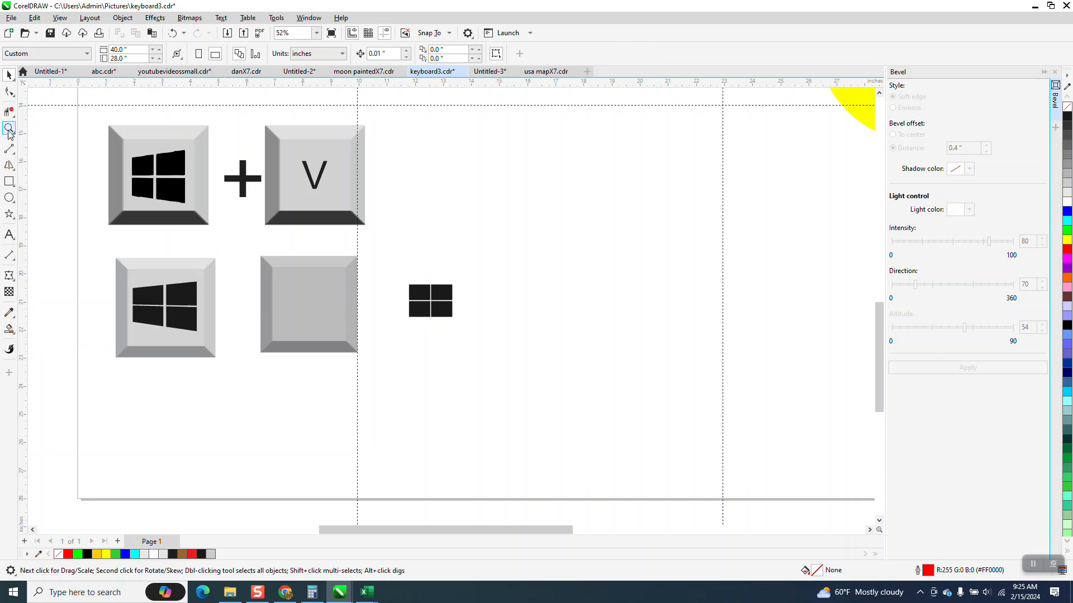
Group the four dark rectangles into one object
left_click(9, 127)
left_click_drag(375, 253, 566, 355)
left_click(10, 75)
left_click_drag(137, 175, 524, 434)
key("ctrl+g")
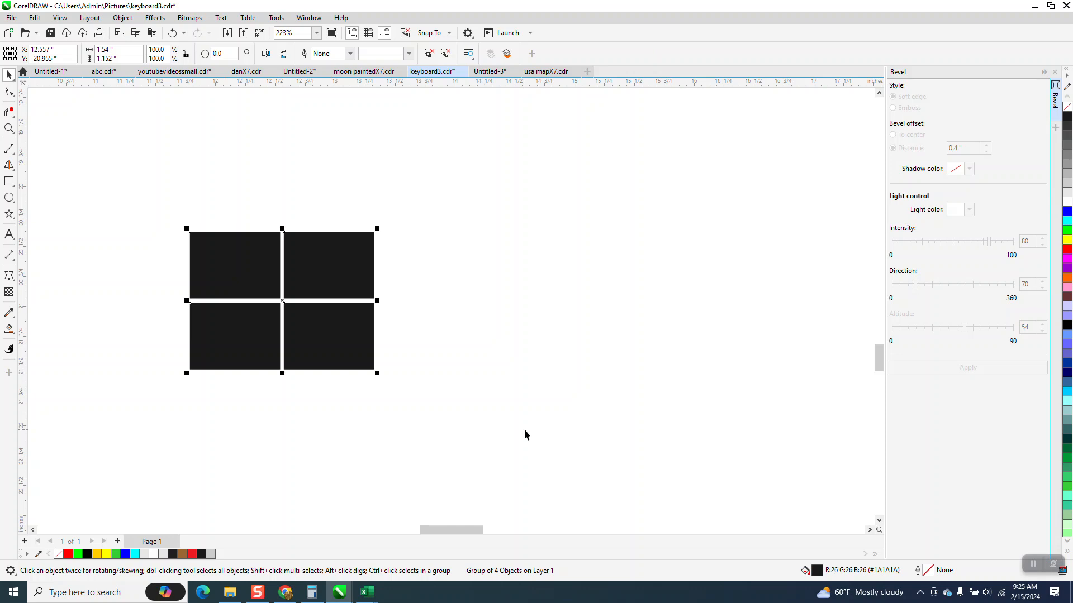
Place a duplicate of the grouped logo to the right of the original and add a perspective effect to the original
left_click_drag(297, 302, 605, 310)
left_click(301, 291)
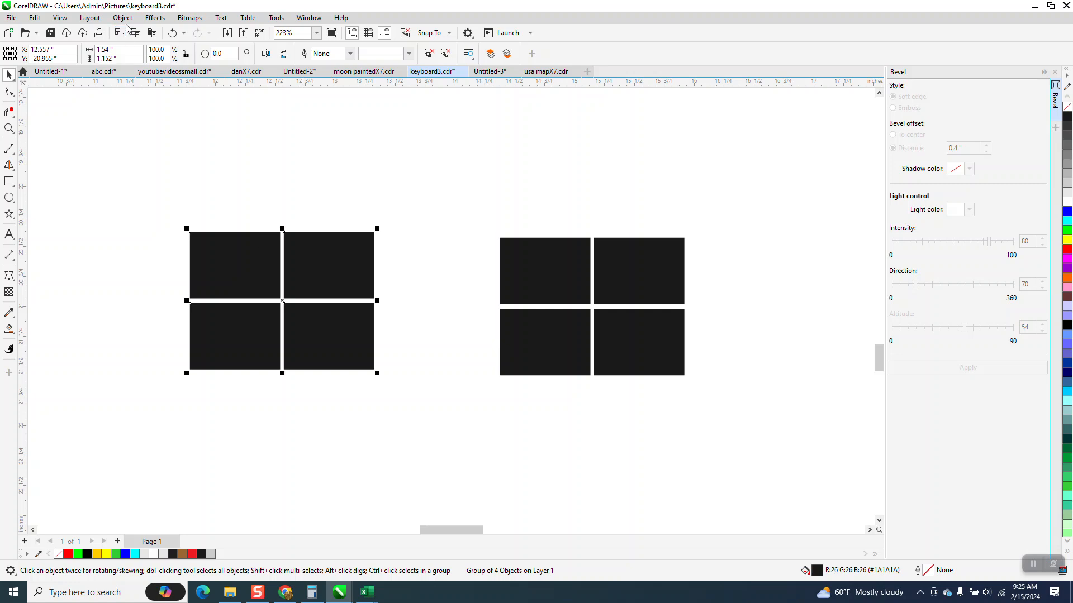
left_click(127, 21)
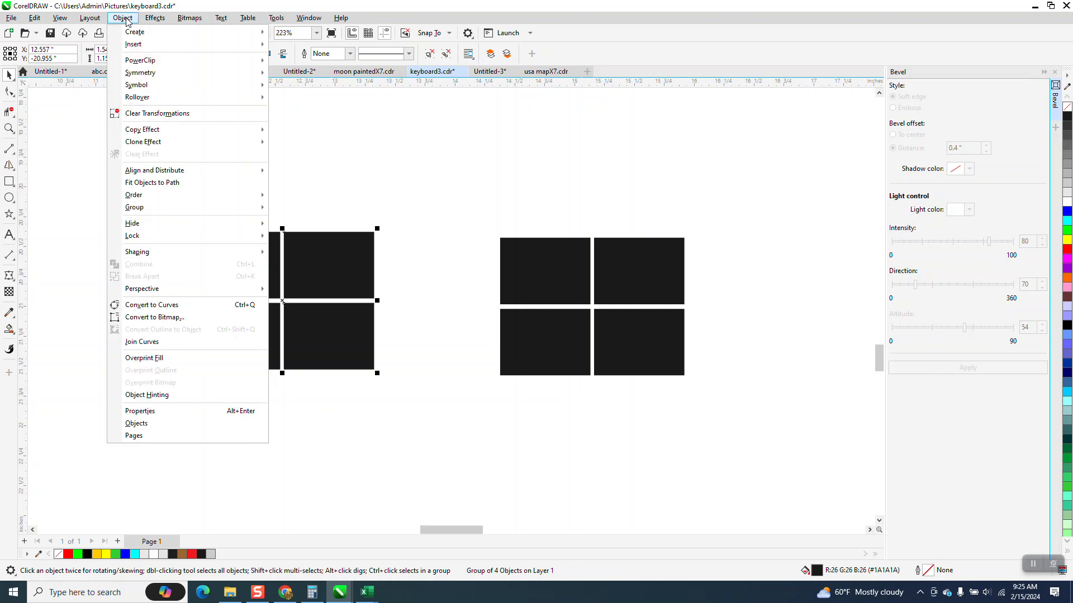
mouse_move(143, 293)
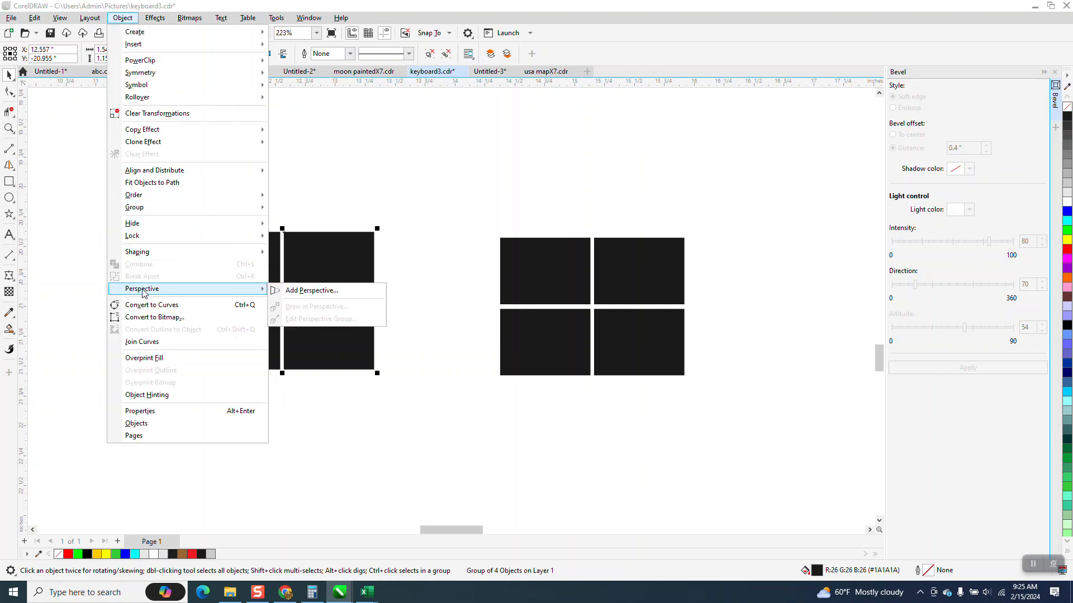
left_click(304, 291)
Pull the perspective's two right-hand corners outward, the upper one up and the lower one down, so the logo flares to the right
left_click_drag(373, 234, 412, 217)
left_click_drag(376, 369, 407, 379)
left_click_drag(412, 218, 464, 189)
left_click_drag(408, 379, 458, 400)
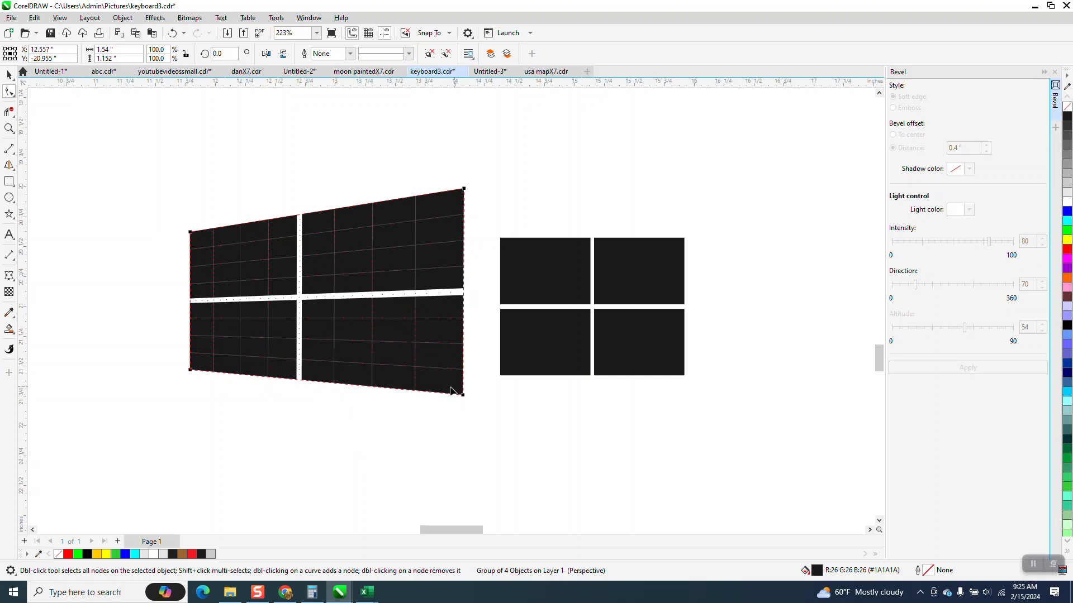
scroll(385, 330, "down", 2)
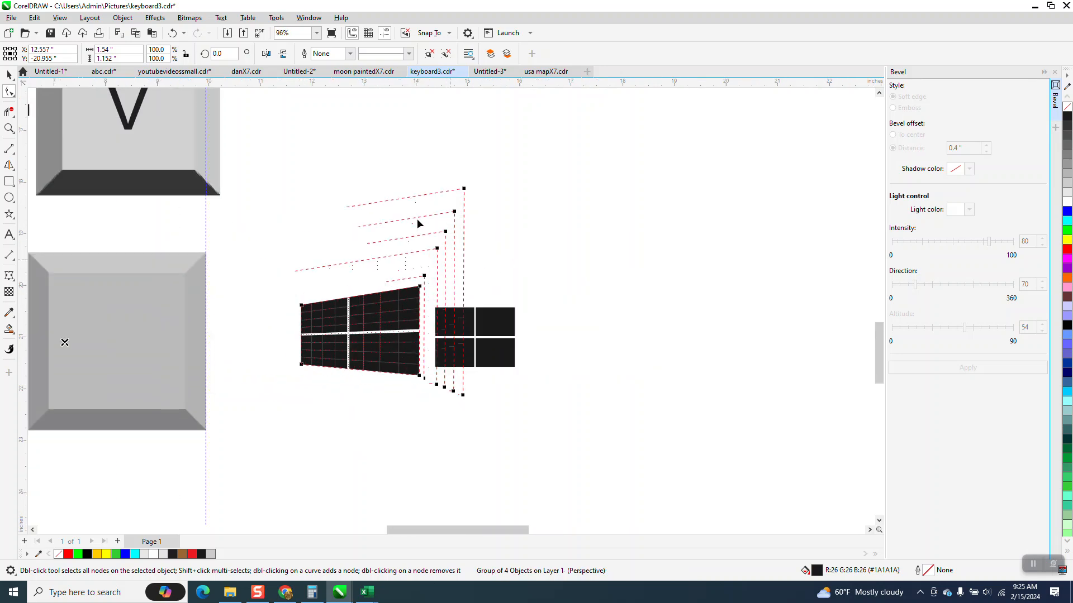
left_click(9, 75)
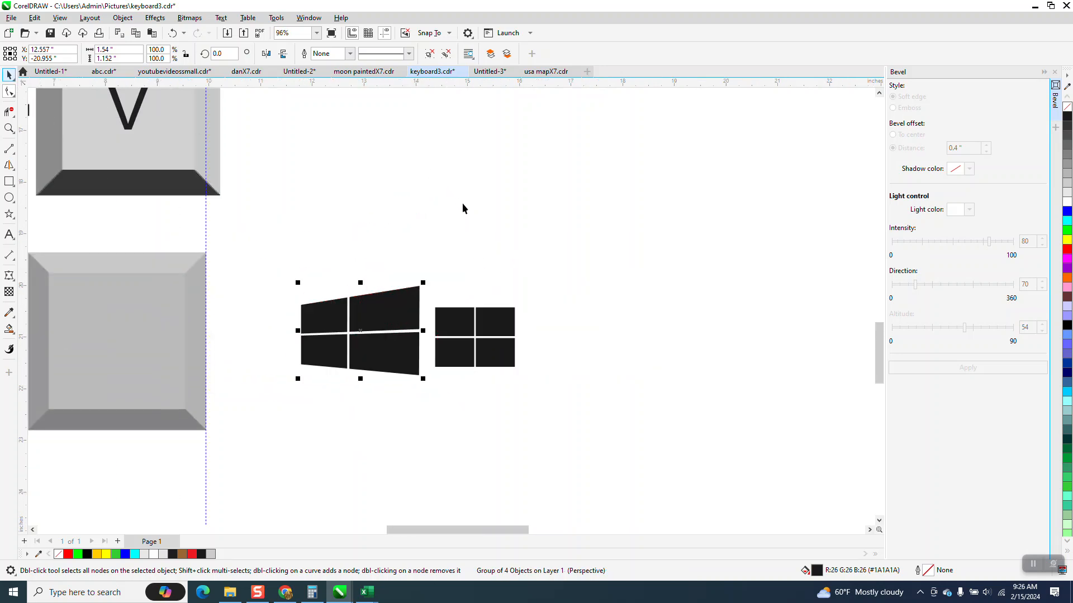
Move the flat logo copy slightly up and away from the perspective logo, and close the Bevel settings
left_click(475, 323)
mouse_move(475, 323)
left_mouse_down()
mouse_move(506, 317)
mouse_move(481, 310)
left_mouse_up()
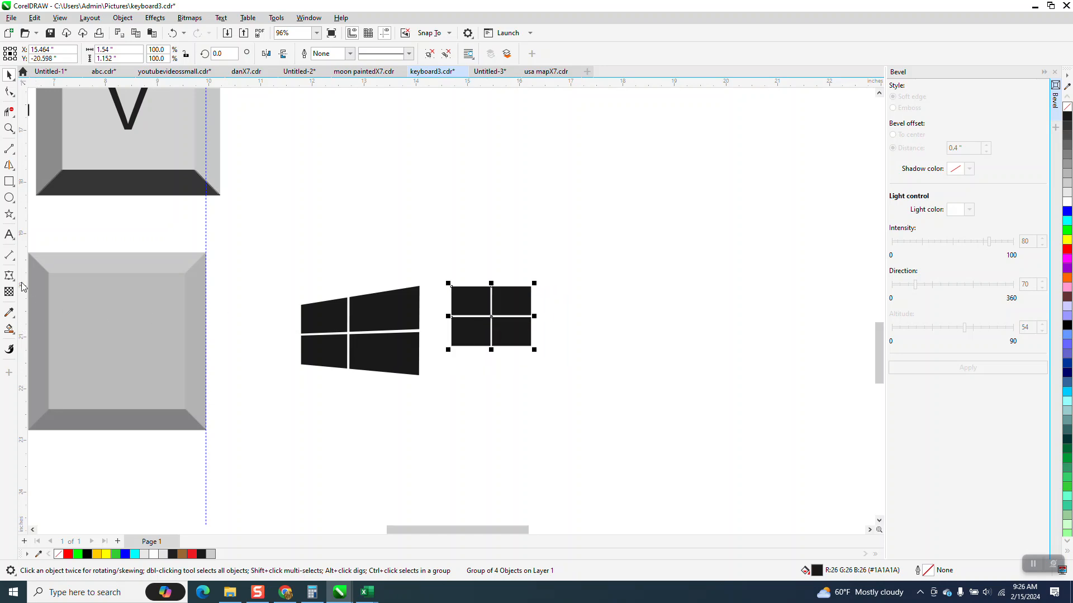
left_click(1054, 73)
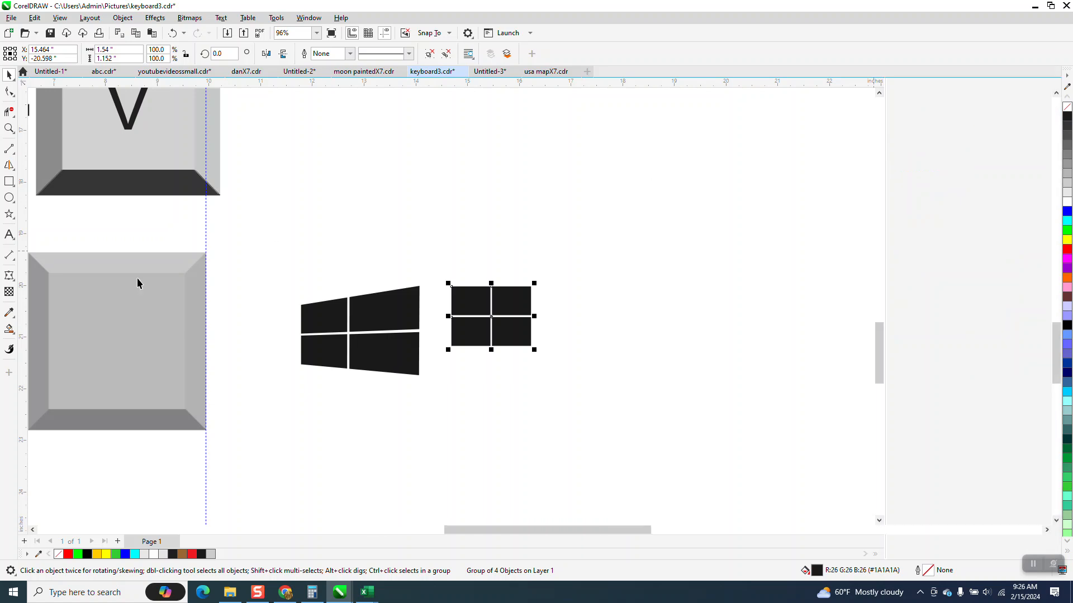
Start an envelope on the flat logo copy and delete its midpoint nodes, leaving only the four corner nodes
left_click(13, 284)
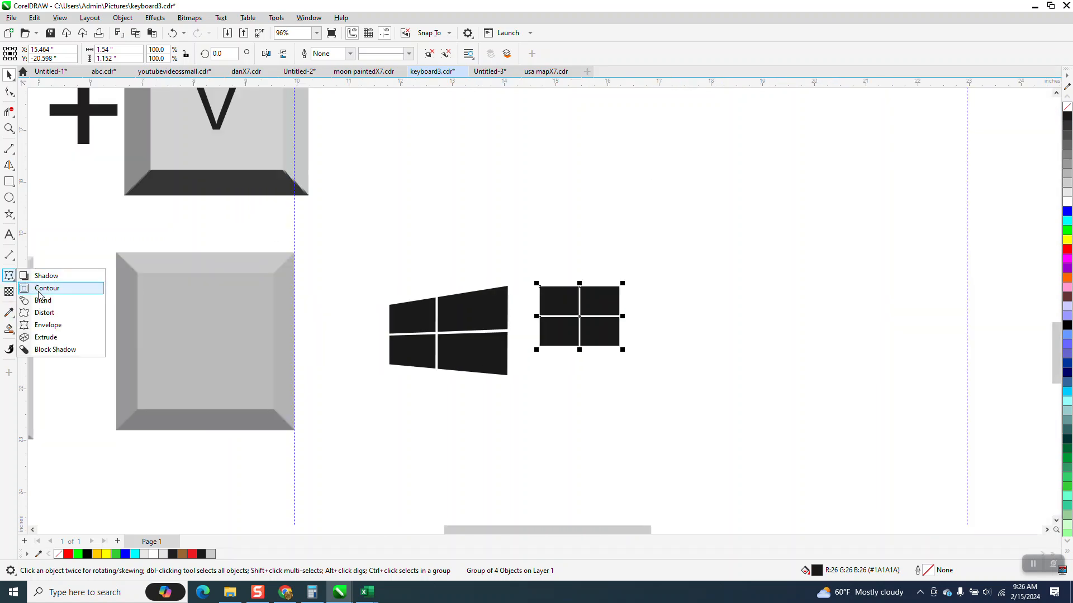
left_click(45, 324)
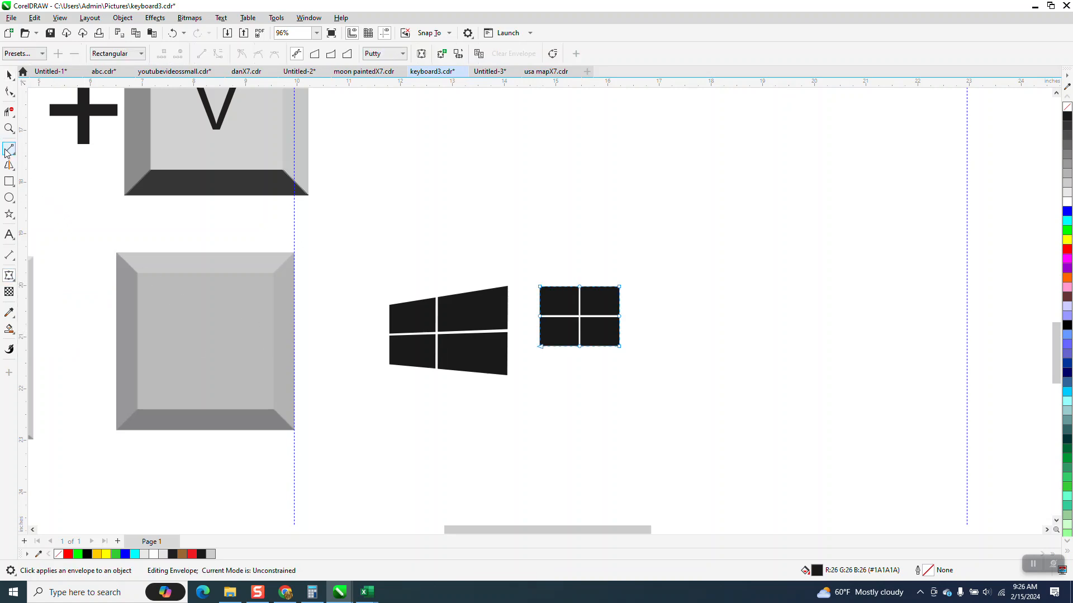
left_click(9, 128)
left_click_drag(509, 269, 838, 454)
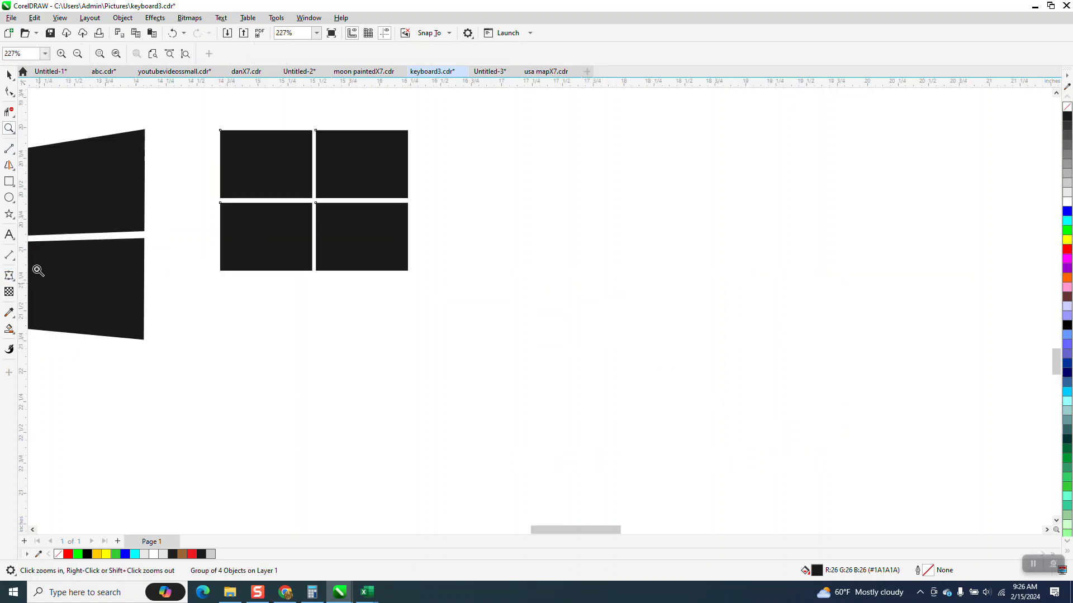
left_click(9, 275)
left_click_drag(208, 202, 444, 222)
left_click_drag(295, 97, 357, 286)
key("Delete")
Convert all envelope segments to straight lines and pull the two right-hand corner nodes outward to flare the logo copy
left_click_drag(202, 110, 478, 322)
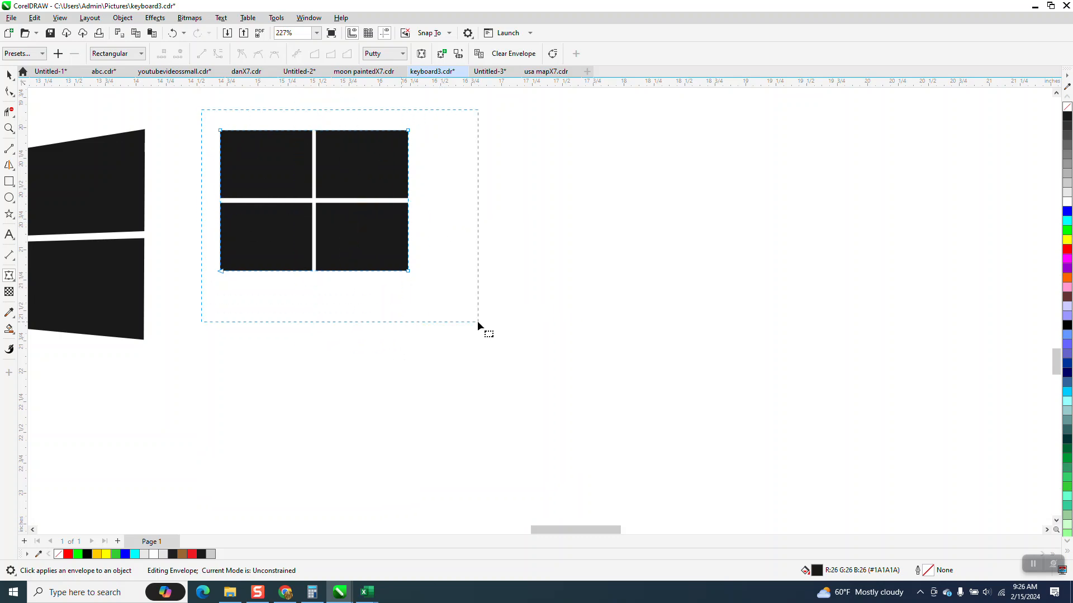
right_click(408, 273)
left_click(442, 338)
left_click_drag(407, 271, 469, 311)
left_click_drag(408, 131, 472, 113)
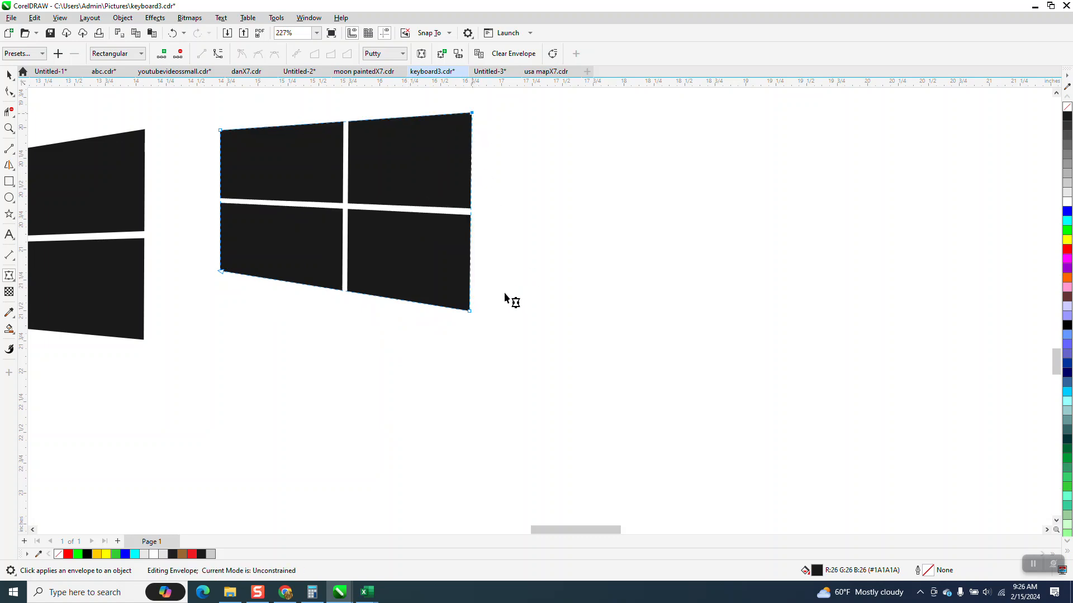
scroll(506, 295, "down", 3)
scroll(508, 296, "down", 1)
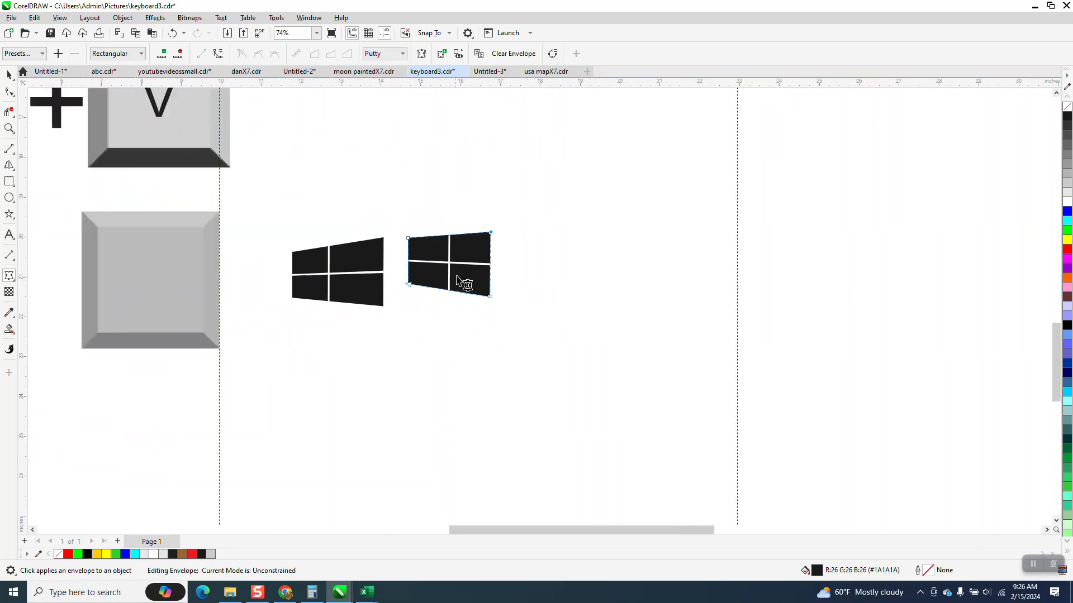
Scale the envelope-shaped logo down to 91.5% and place it in the middle of the blank bevelled key
left_click(8, 74)
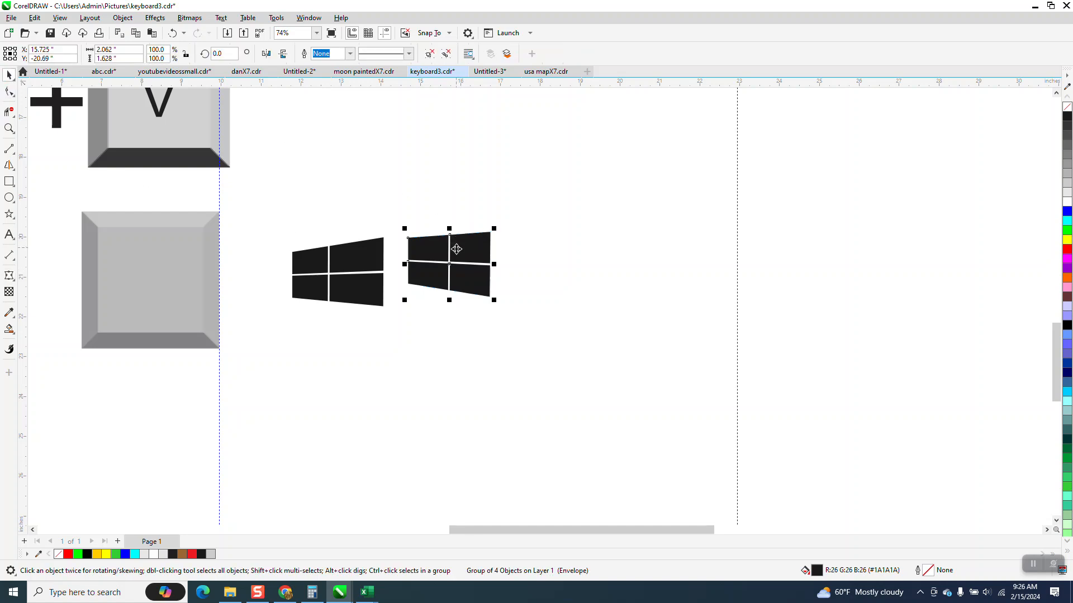
left_click_drag(494, 228, 152, 278)
left_click(9, 128)
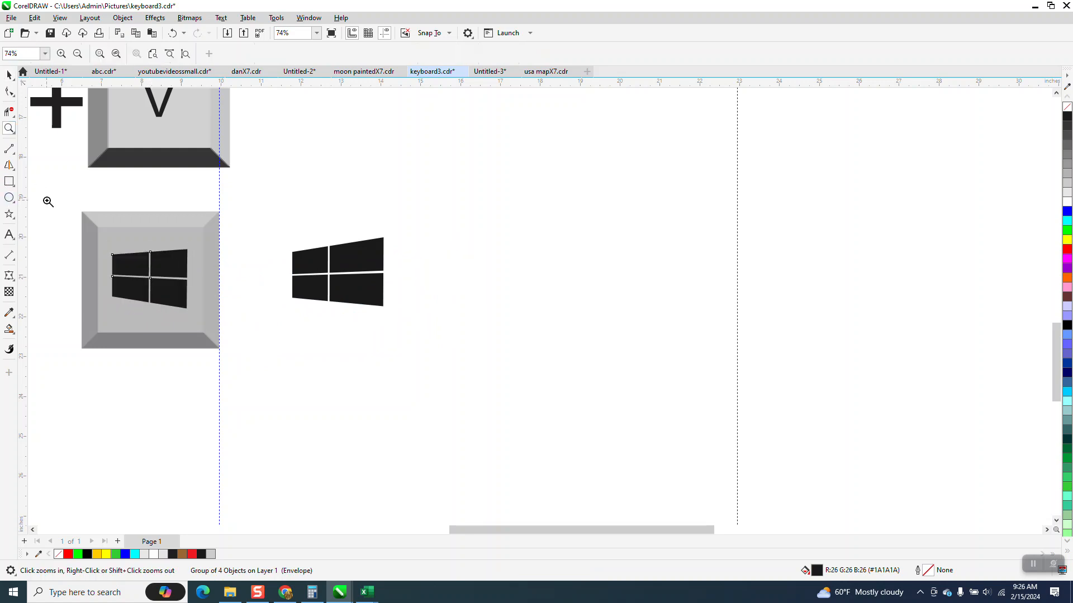
scroll(306, 382, "up", 3)
scroll(304, 340, "down", 2)
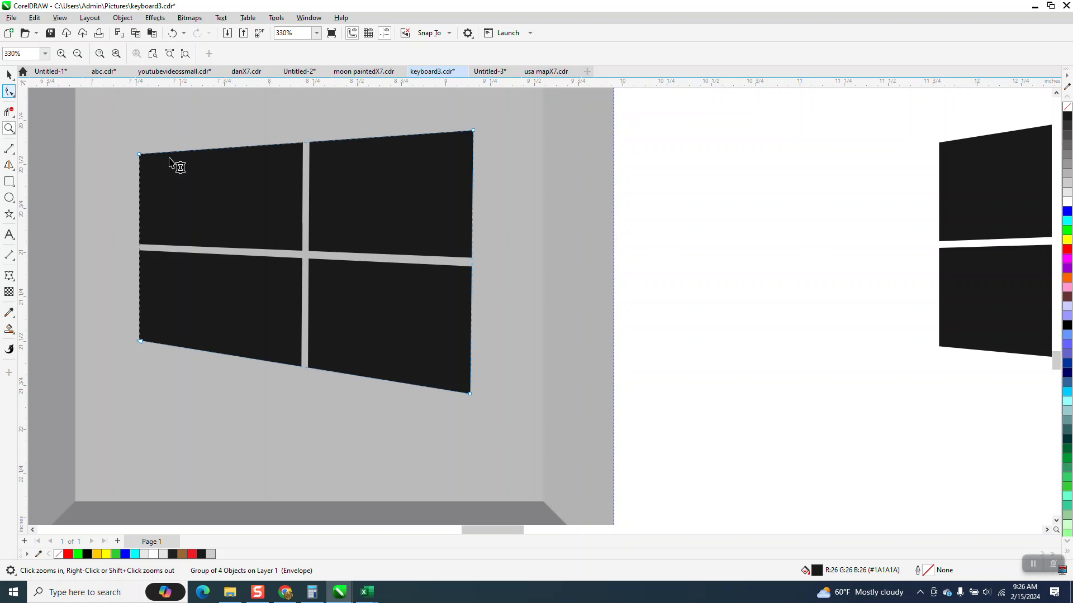
Convert the top envelope edge of the logo on the key to a curve and bend its middle slightly downward
right_click(297, 253)
left_click_drag(82, 163, 446, 196)
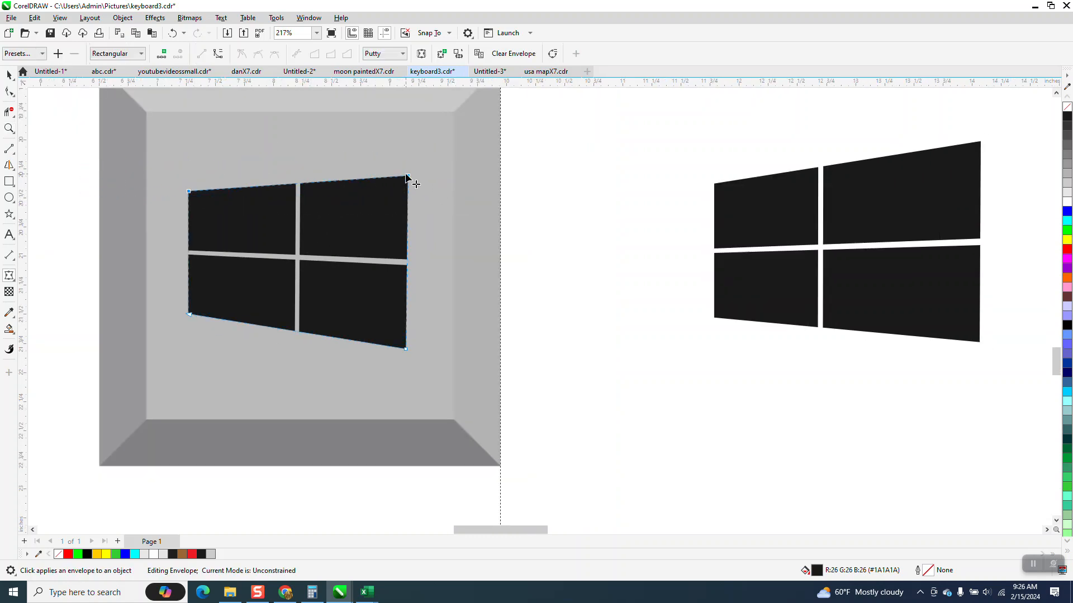
right_click(409, 177)
left_click(440, 251)
left_click_drag(303, 184, 300, 190)
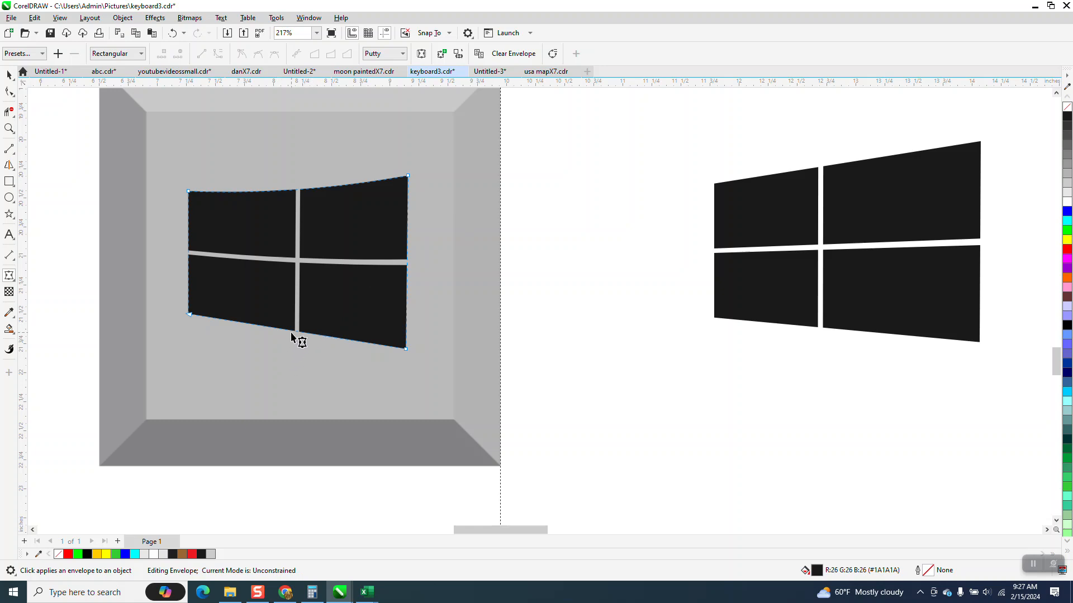
Convert the bottom envelope edge of the logo to a curve, bend its middle slightly upward and deselect the logo
left_click(189, 314)
right_click(407, 347)
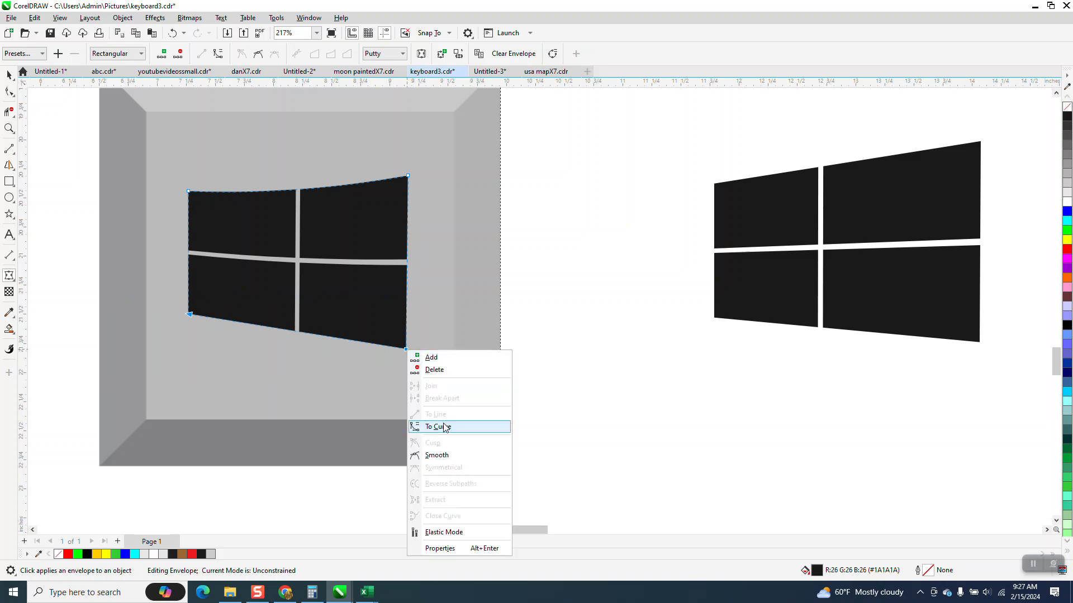
left_click(525, 370)
left_click_drag(296, 330, 299, 323)
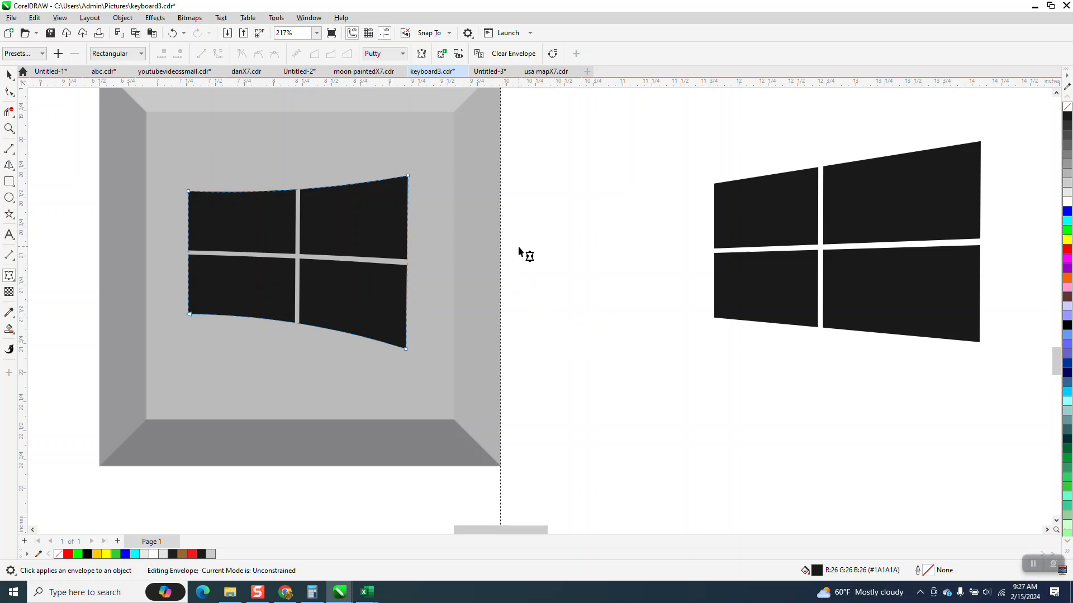
scroll(522, 253, "down", 1)
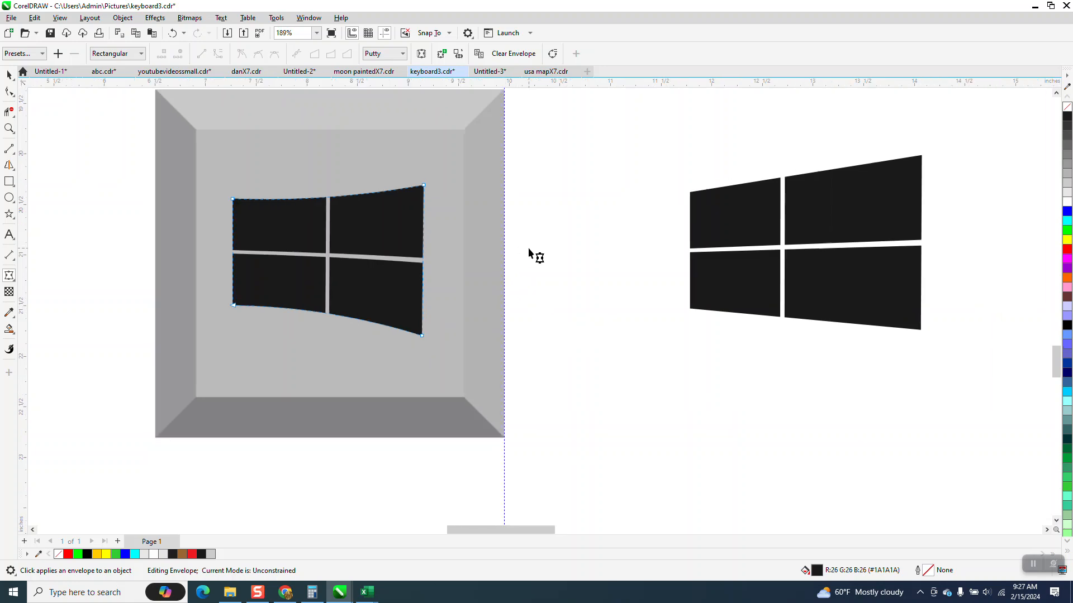
left_click(8, 74)
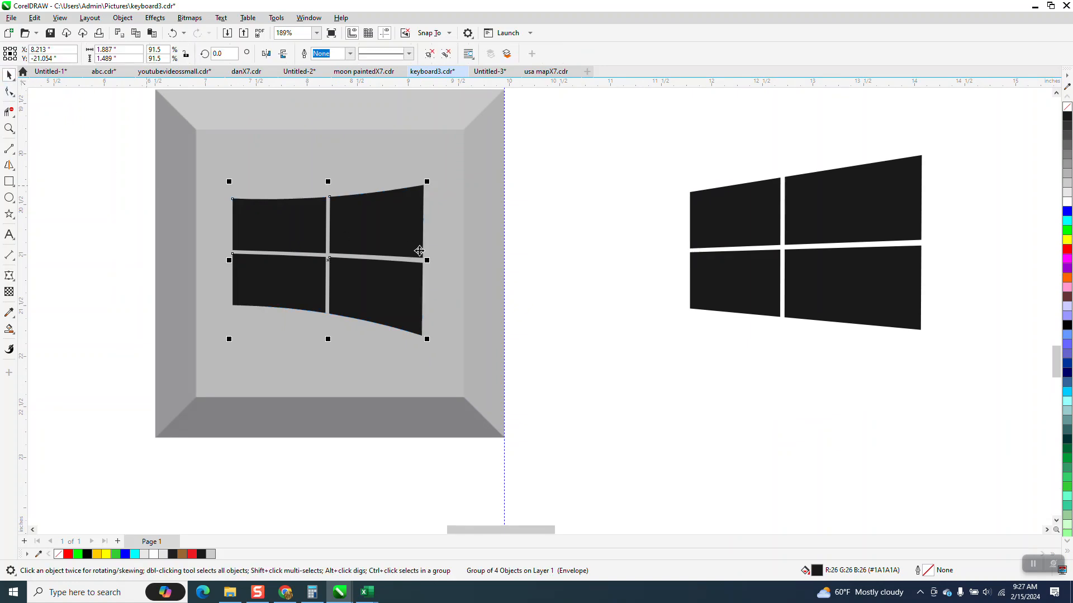
scroll(427, 262, "down", 2)
left_click(538, 214)
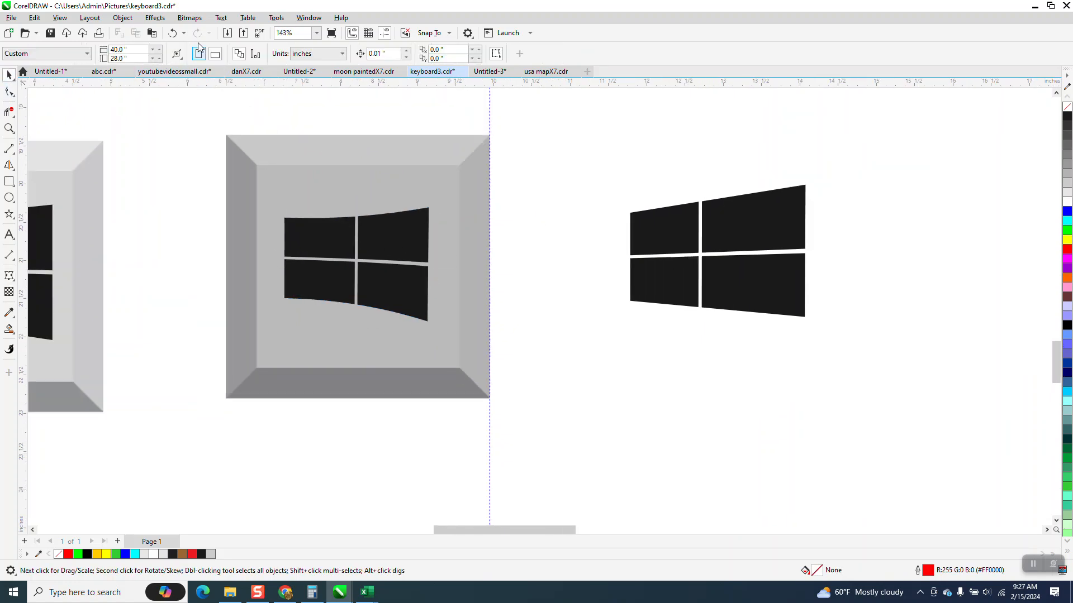
Show the Envelope settings and select the perspective logo beside the key for envelope editing
left_click(154, 19)
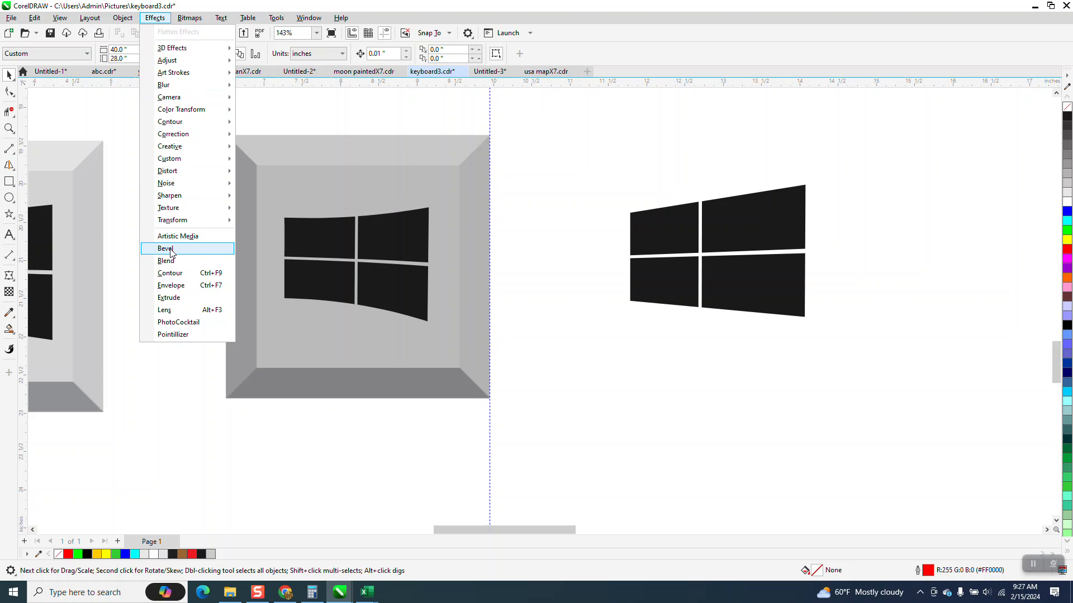
left_click(172, 286)
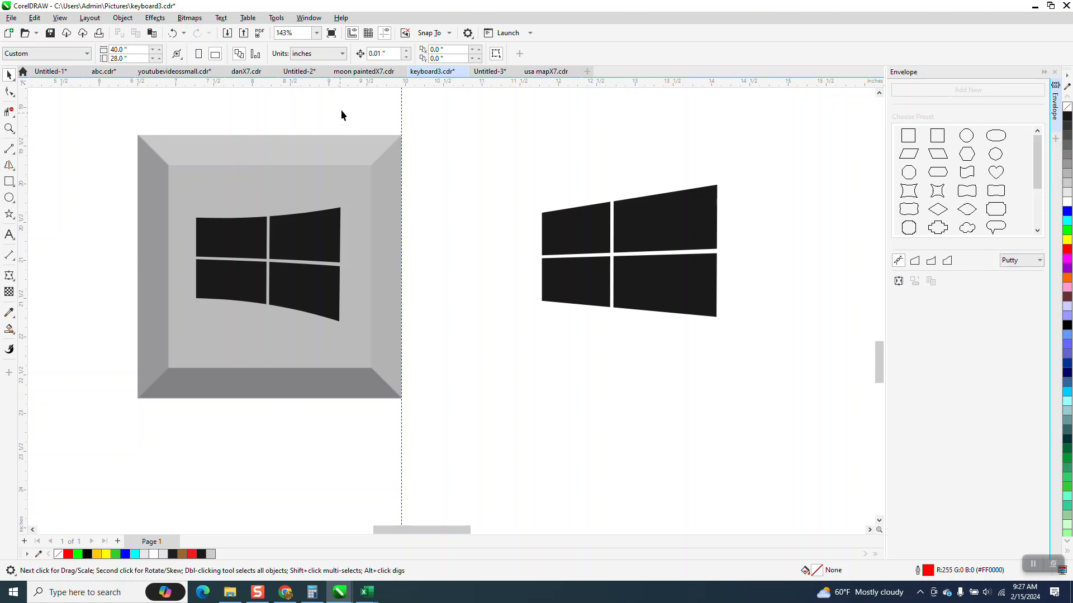
left_click(10, 279)
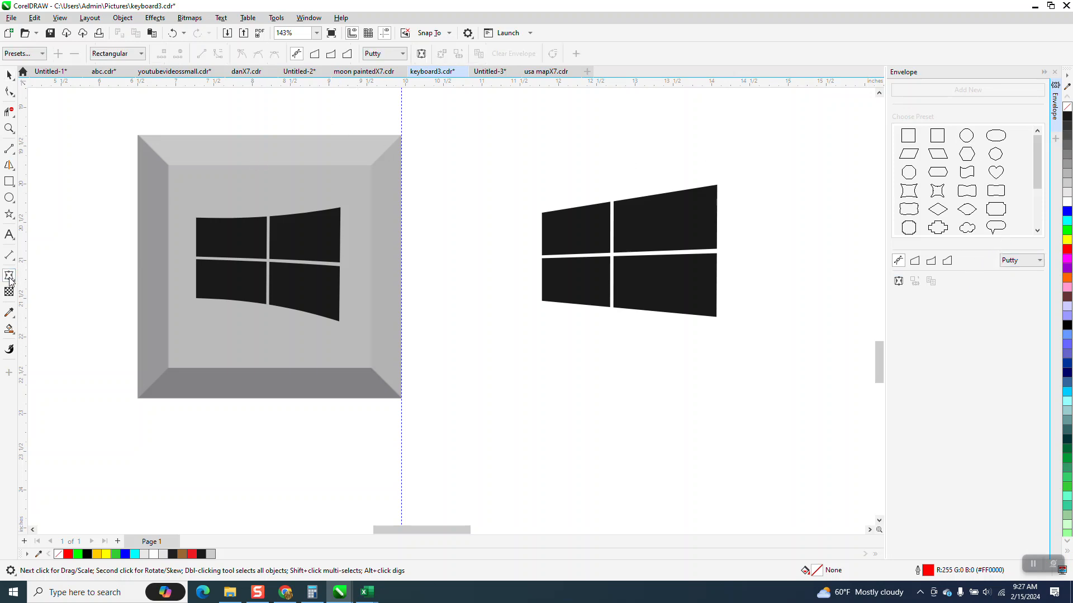
left_click(543, 306)
scroll(508, 334, "down", 1)
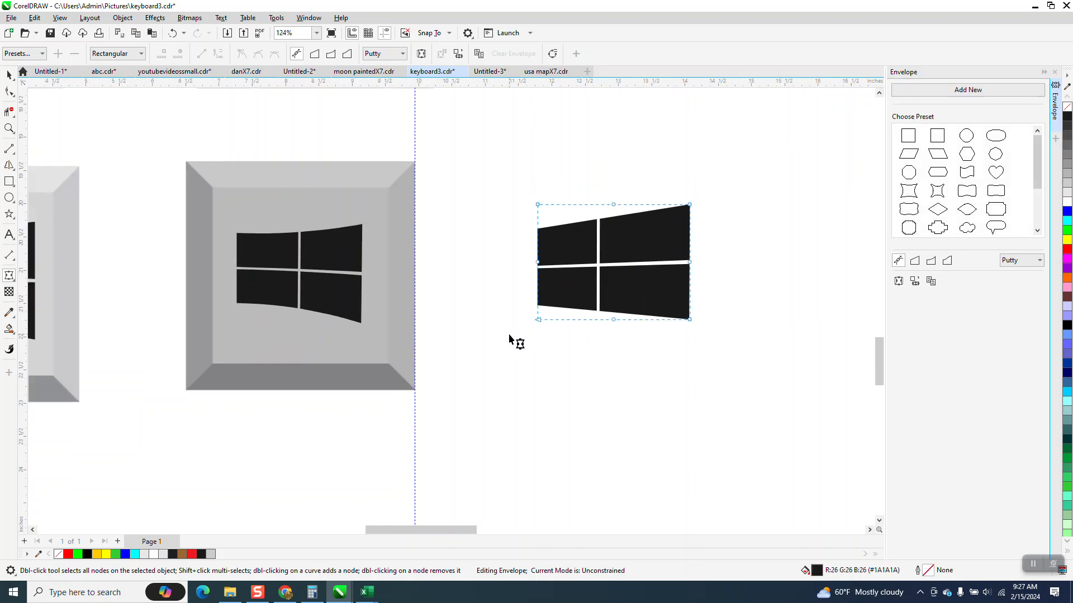